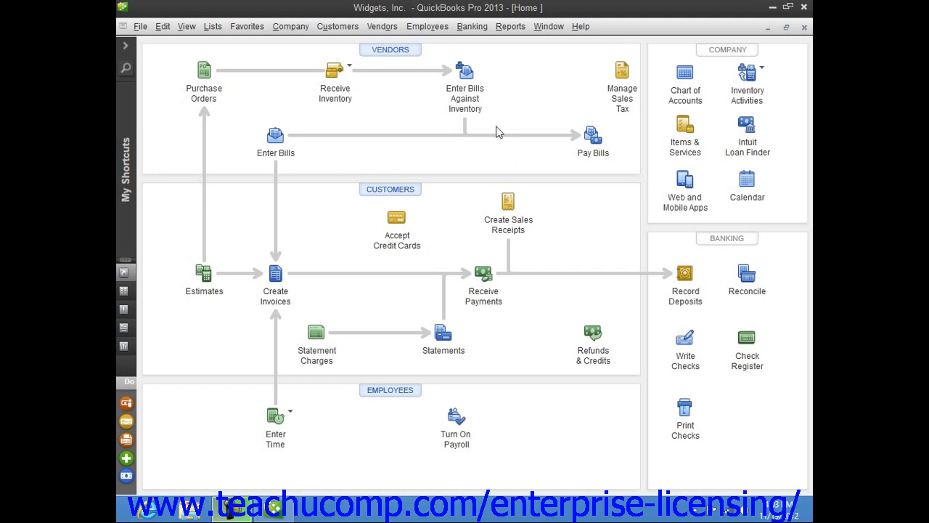
- Run the Open Invoices report for customers and receivables, and view its modification settings without changing anything
{"action": "left_click", "coordinate": [509, 27]}
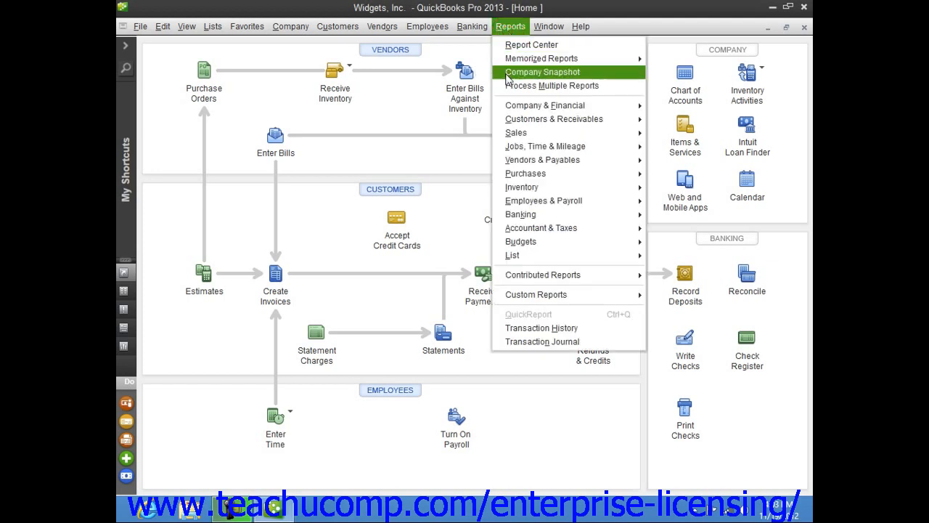
{"action": "mouse_move", "coordinate": [512, 121]}
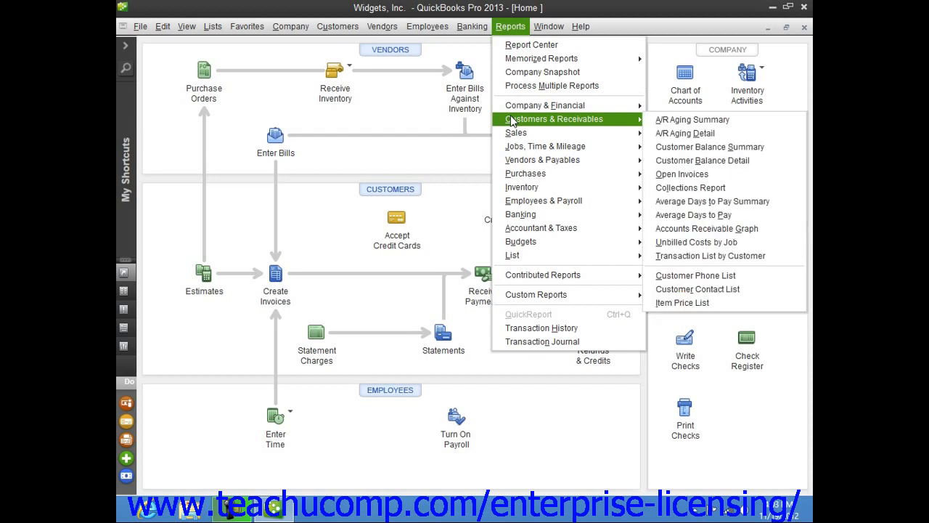
{"action": "left_click", "coordinate": [680, 176]}
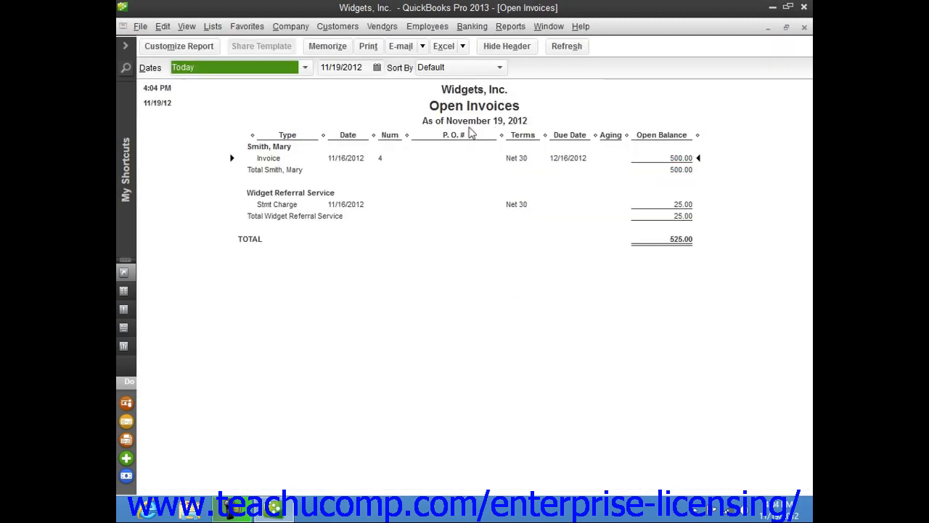
{"action": "left_click", "coordinate": [209, 47]}
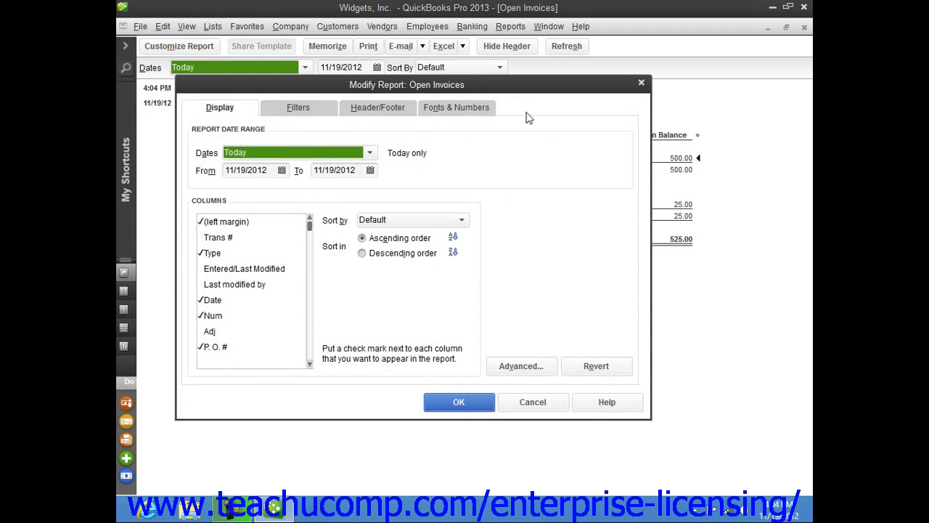
{"action": "left_click", "coordinate": [527, 402]}
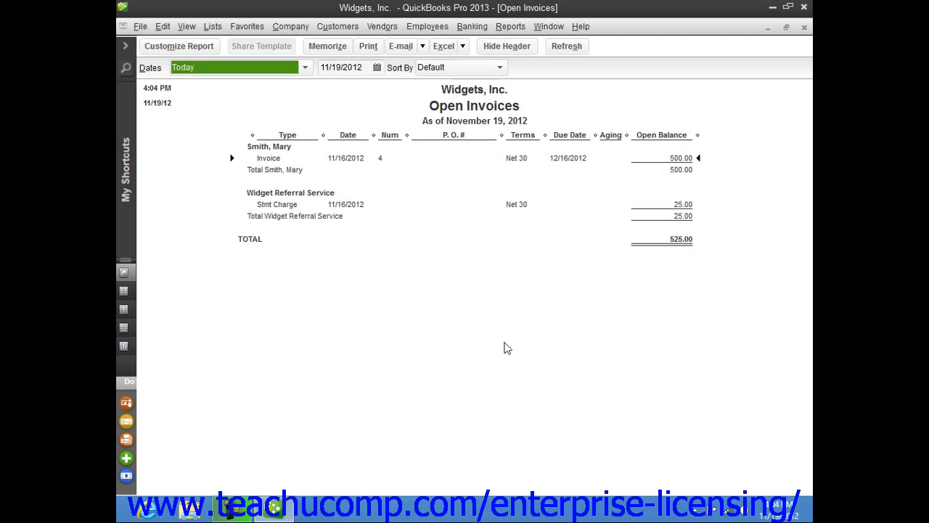
- Create a custom Transaction Detail report
{"action": "left_click", "coordinate": [510, 28]}
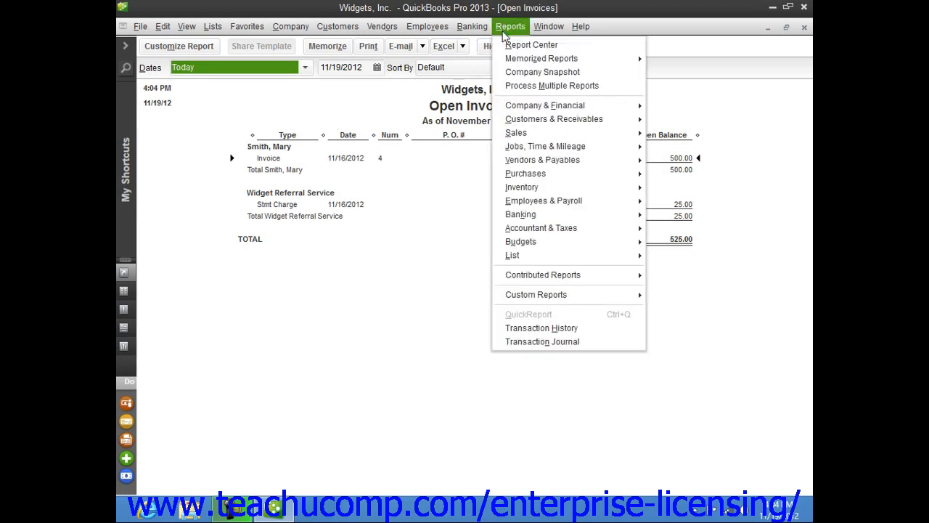
{"action": "mouse_move", "coordinate": [529, 295]}
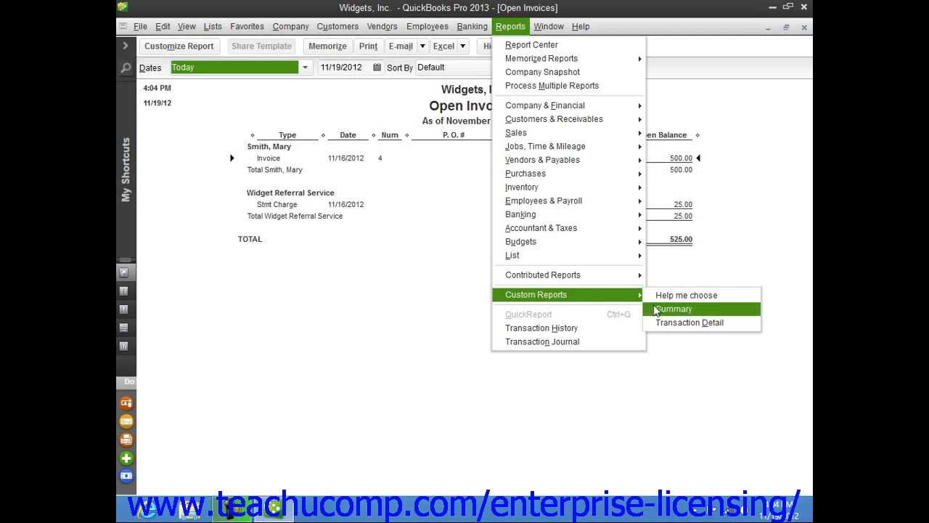
{"action": "left_click", "coordinate": [683, 323]}
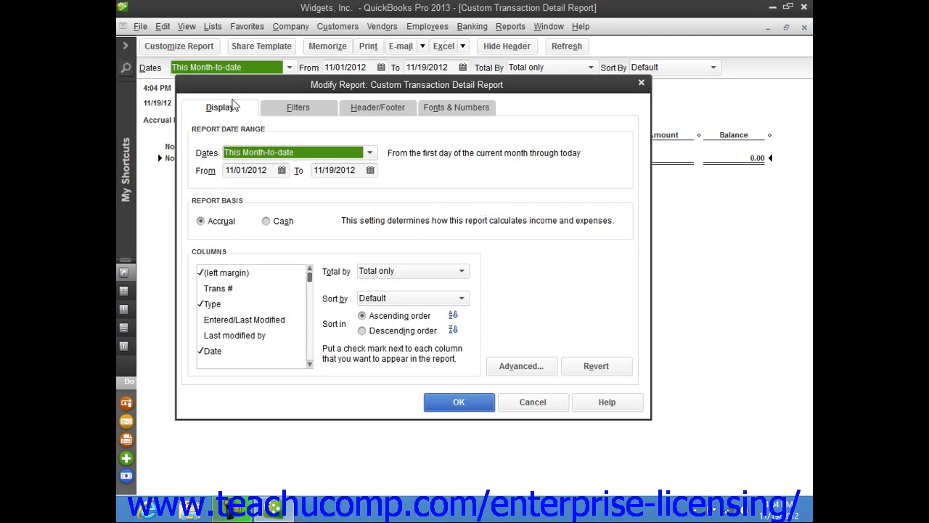
- Review the report's filter, header/footer, and fonts and numbers settings, and return to the display settings
{"action": "left_click", "coordinate": [316, 111]}
{"action": "left_click", "coordinate": [388, 115]}
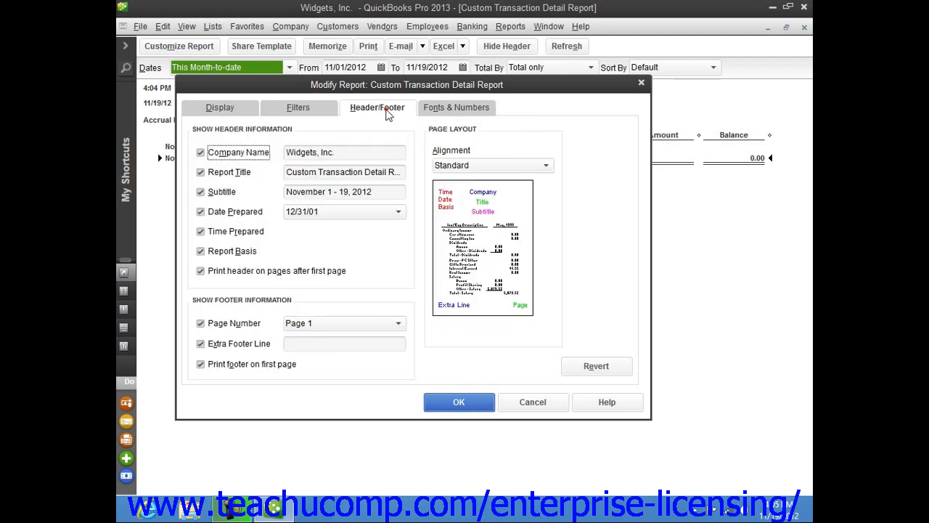
{"action": "left_click", "coordinate": [472, 114]}
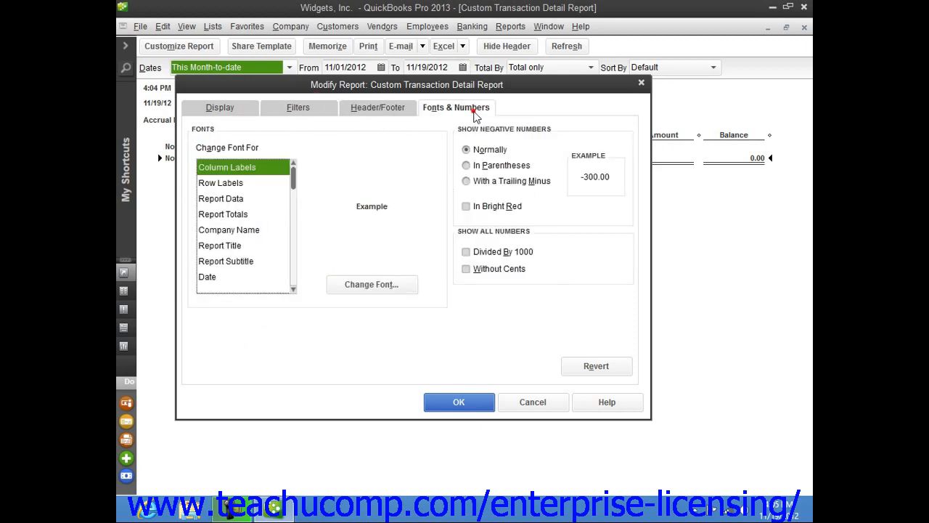
{"action": "left_click", "coordinate": [238, 115]}
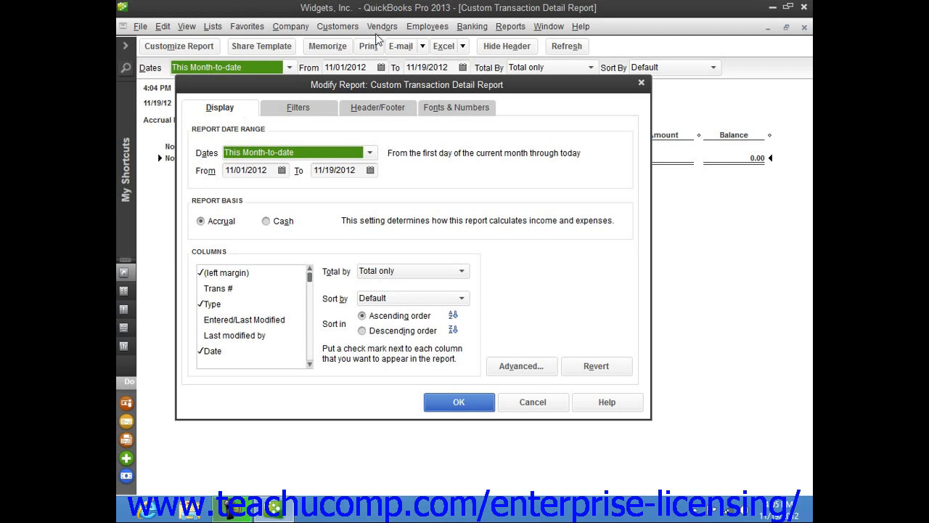
{"action": "left_click", "coordinate": [300, 107]}
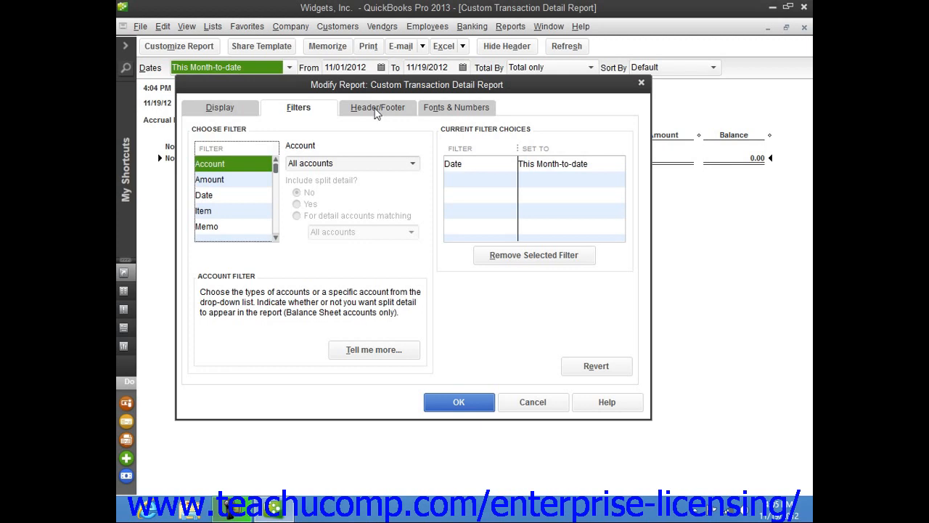
{"action": "left_click", "coordinate": [234, 106]}
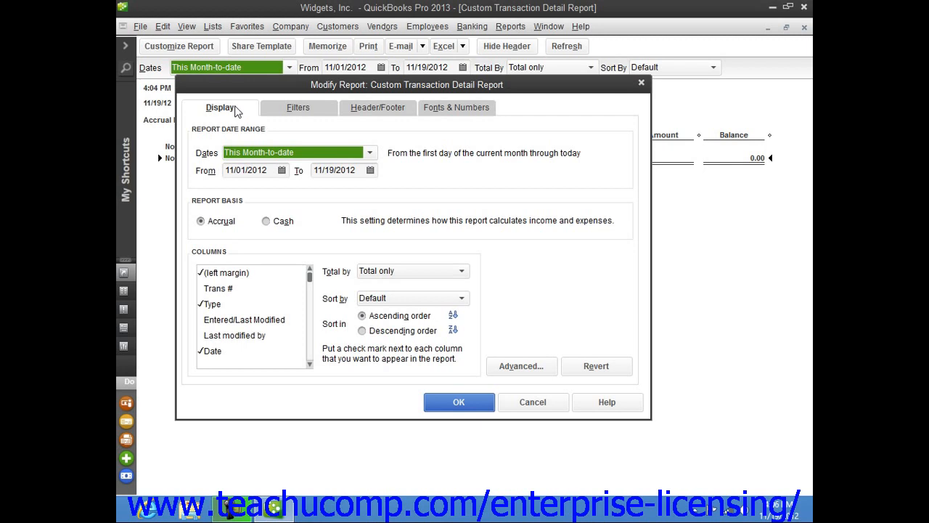
- Examine the preset date ranges and the From and To date fields of the transaction detail report
{"action": "left_click", "coordinate": [372, 155]}
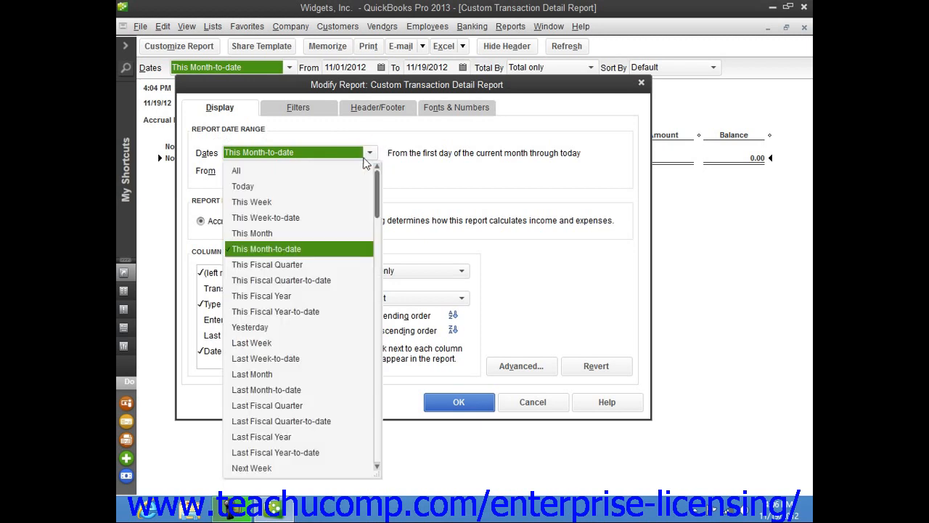
{"action": "left_click", "coordinate": [371, 154]}
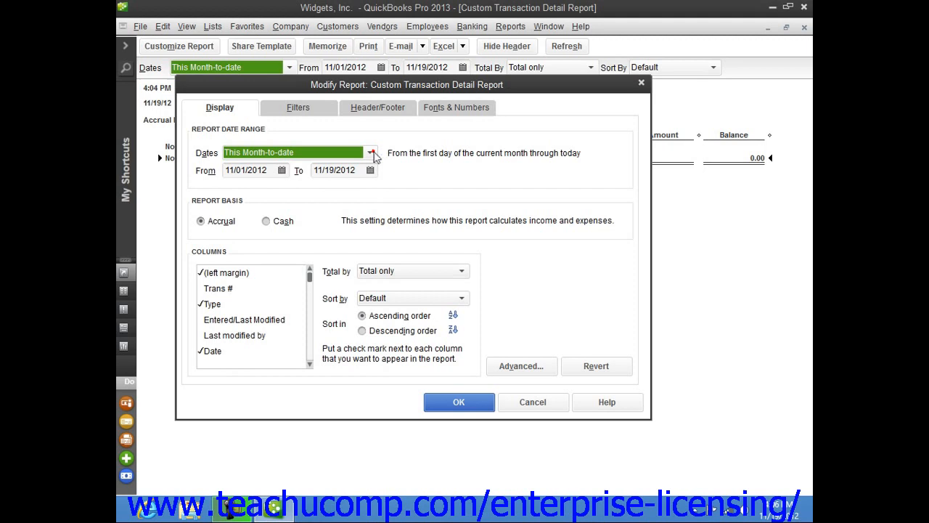
{"action": "left_click", "coordinate": [246, 170]}
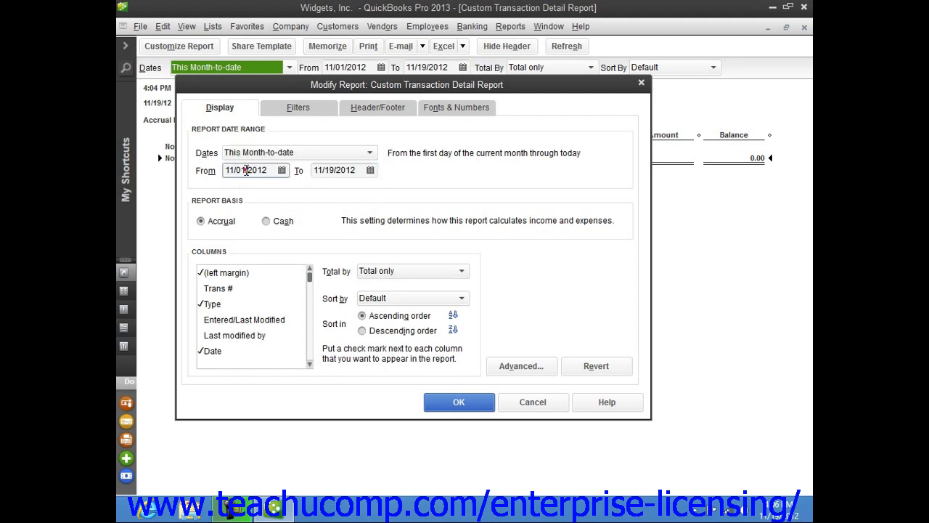
{"action": "left_click", "coordinate": [331, 170]}
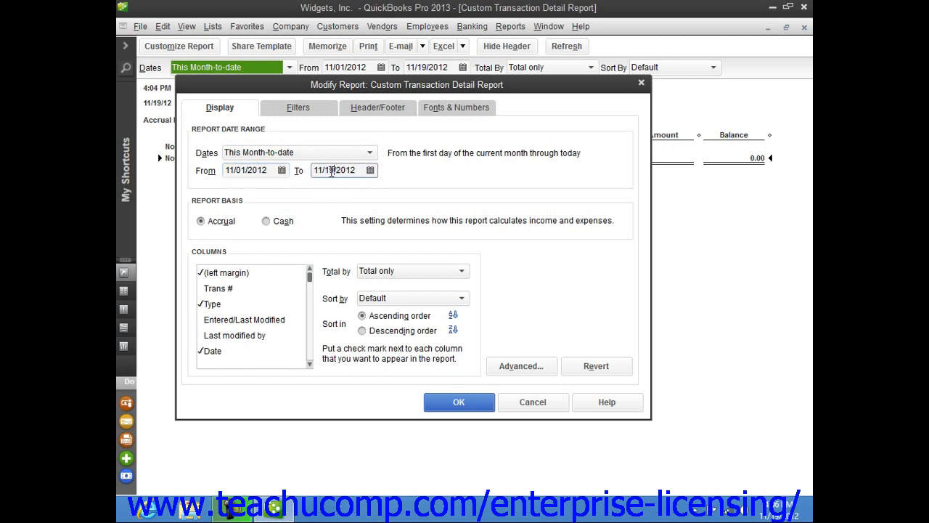
- Set the report basis to Cash and add the Ship Date column to the transaction detail report
{"action": "left_click", "coordinate": [212, 225]}
{"action": "left_click", "coordinate": [278, 222]}
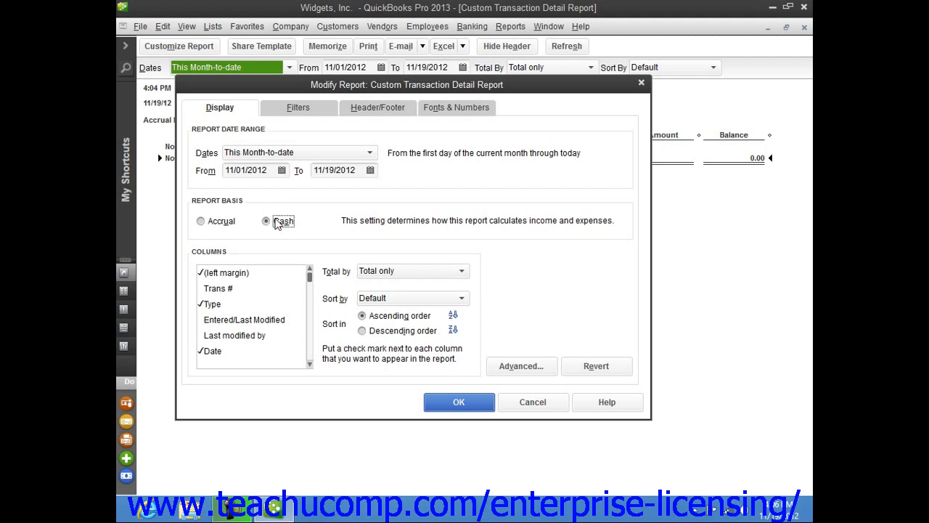
{"action": "left_click", "coordinate": [226, 255]}
{"action": "scroll", "coordinate": [233, 321], "scroll_direction": "down", "scroll_amount": 3}
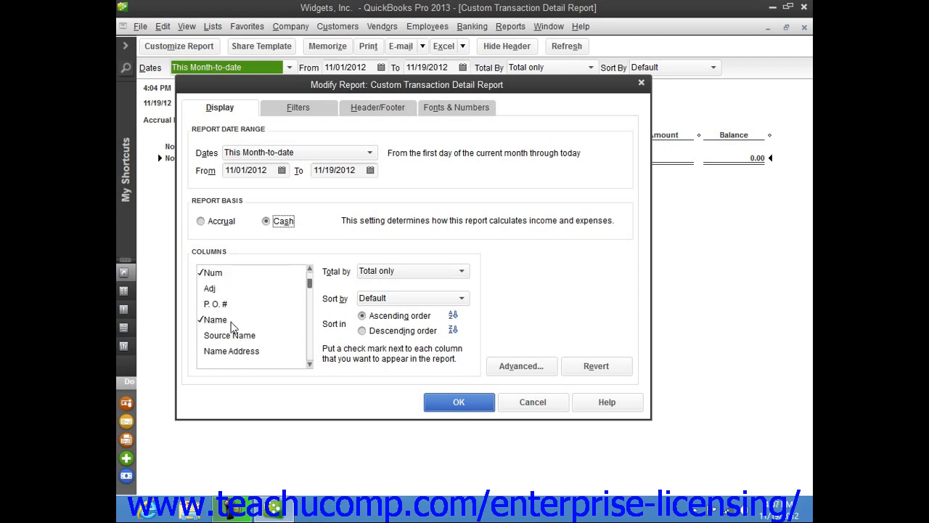
{"action": "scroll", "coordinate": [209, 305], "scroll_direction": "down", "scroll_amount": 4}
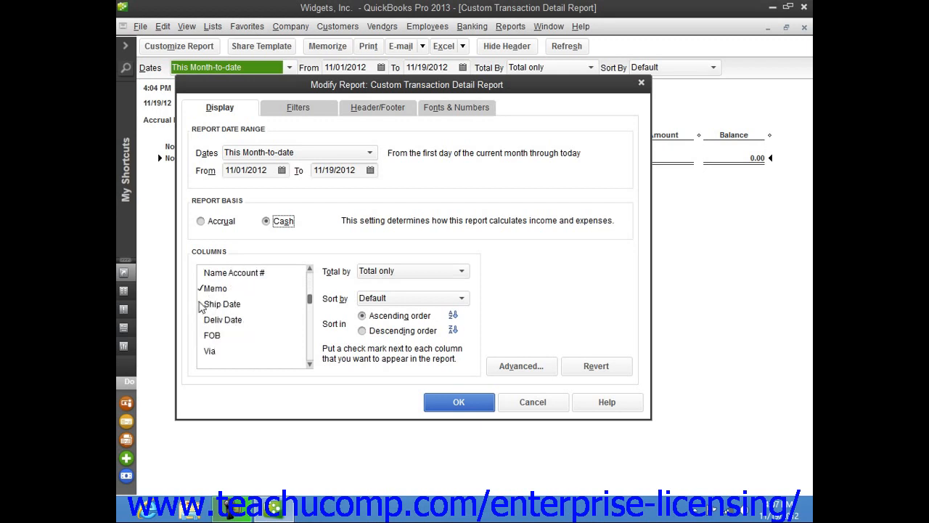
{"action": "left_click", "coordinate": [200, 304]}
{"action": "left_click", "coordinate": [201, 319]}
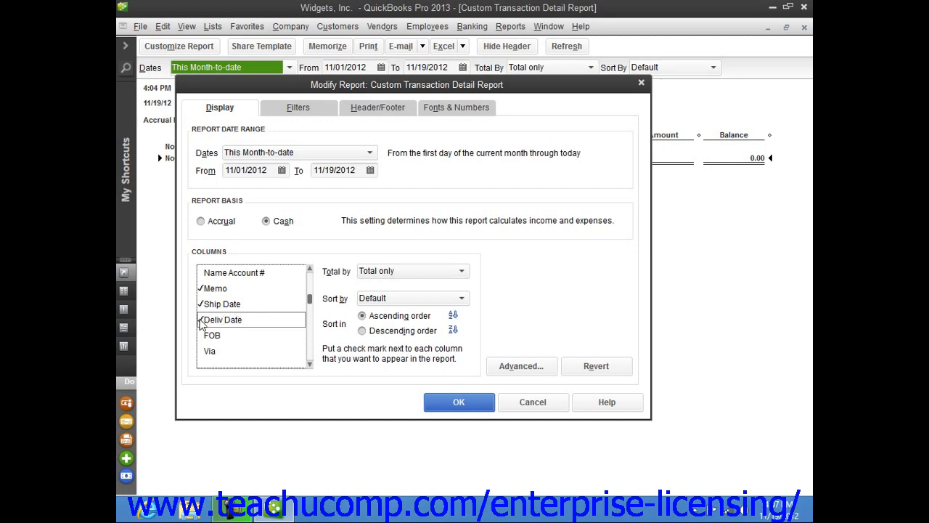
{"action": "left_click", "coordinate": [201, 320]}
- Examine the report's Total by and Sort by choices, keeping the sort in ascending order
{"action": "left_click", "coordinate": [460, 273]}
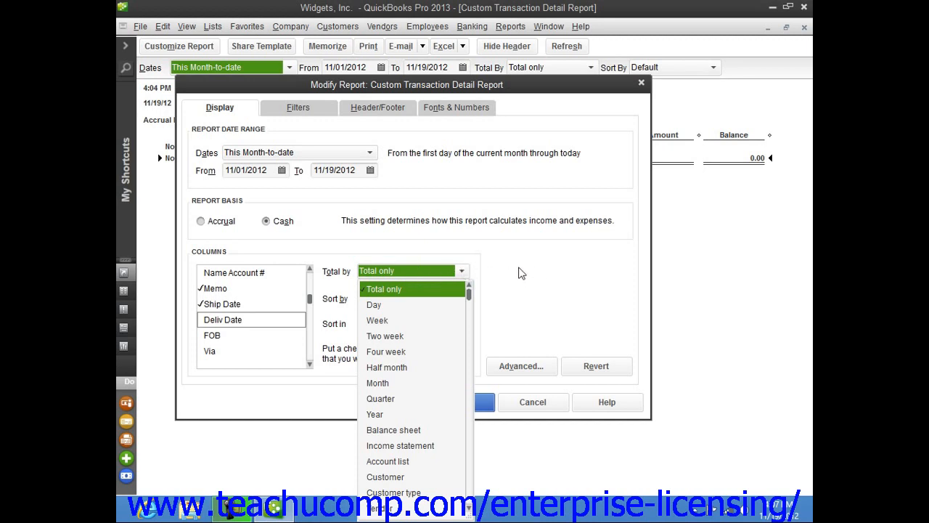
{"action": "left_click", "coordinate": [462, 279]}
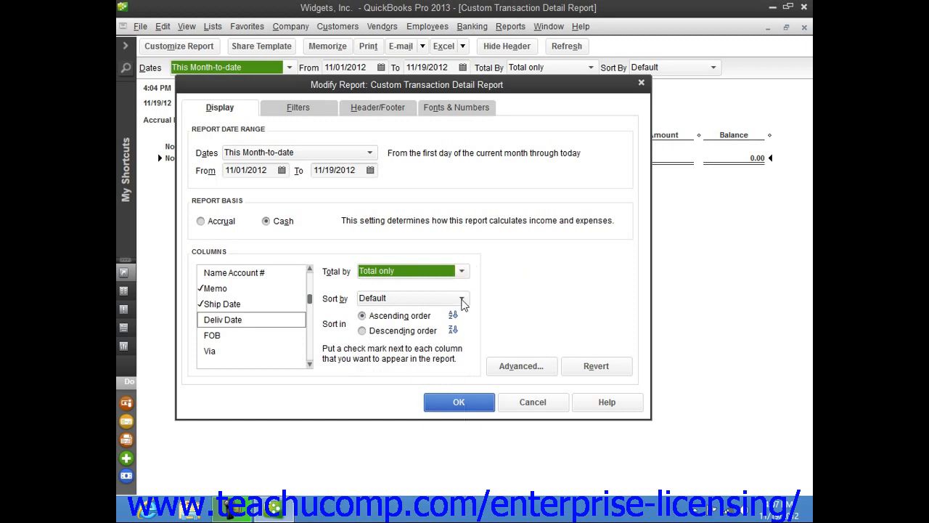
{"action": "left_click", "coordinate": [462, 299]}
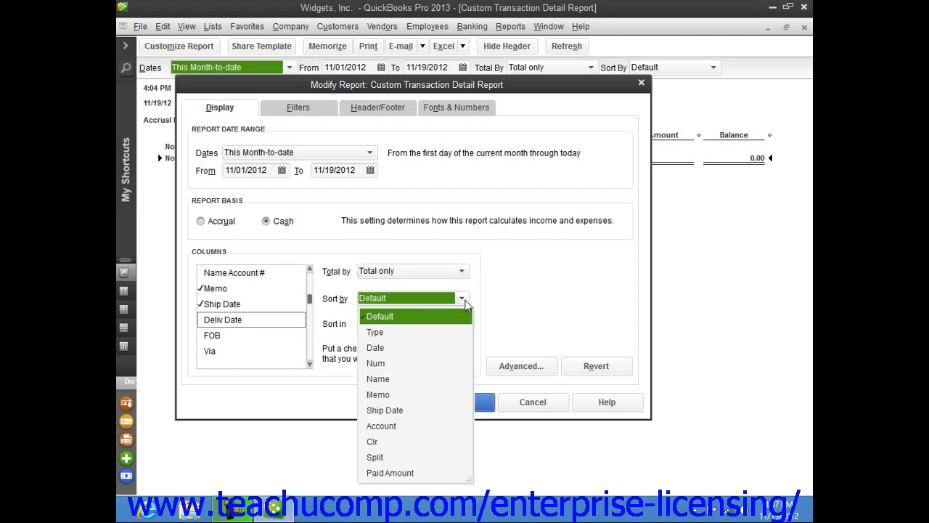
{"action": "left_click", "coordinate": [465, 304]}
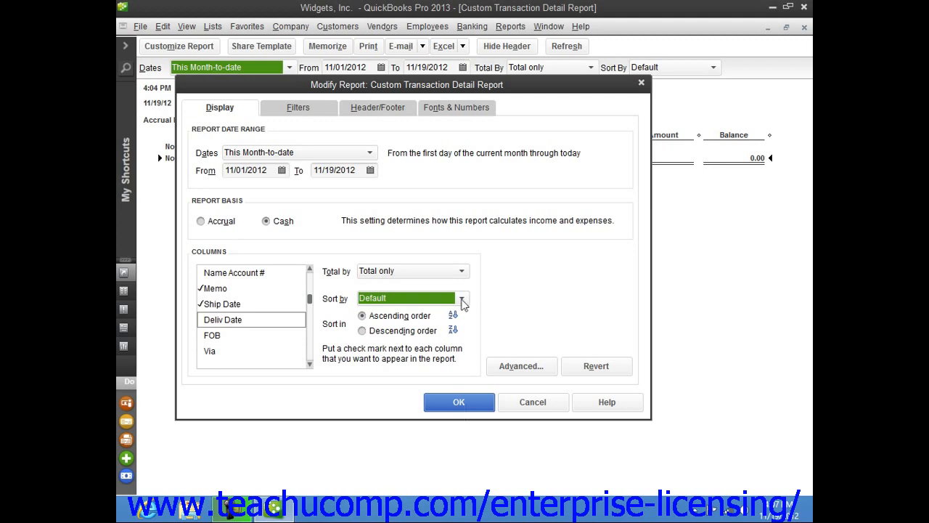
{"action": "left_click", "coordinate": [363, 317]}
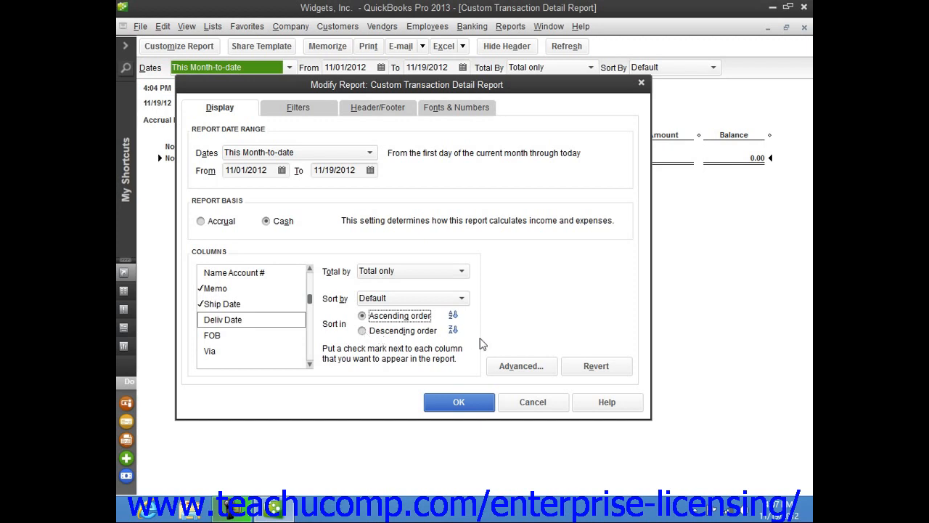
- View the advanced report options and discard all modifications to the transaction detail report
{"action": "left_click", "coordinate": [519, 365]}
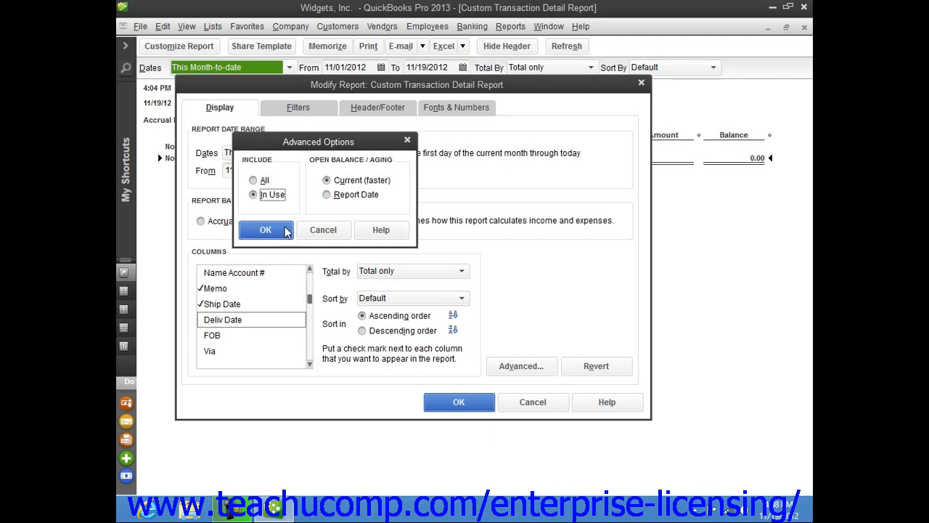
{"action": "left_click", "coordinate": [326, 230]}
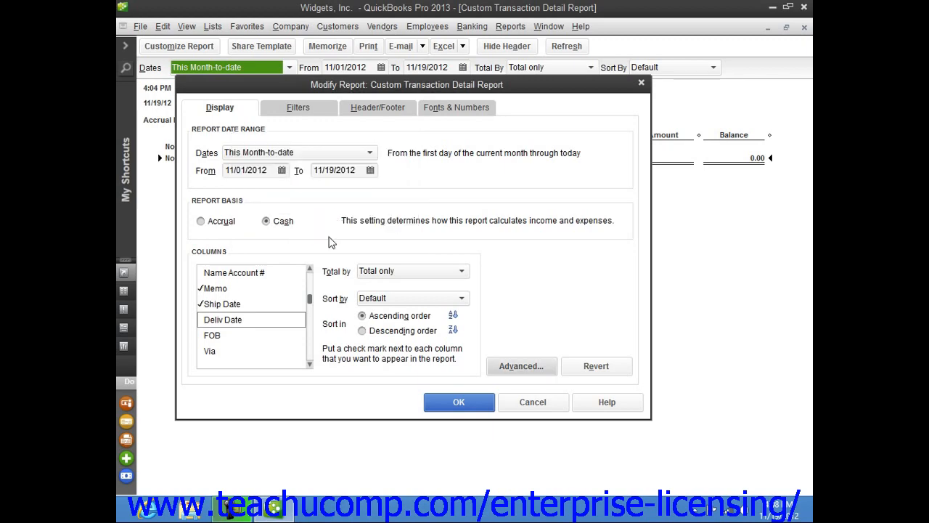
{"action": "left_click", "coordinate": [544, 401]}
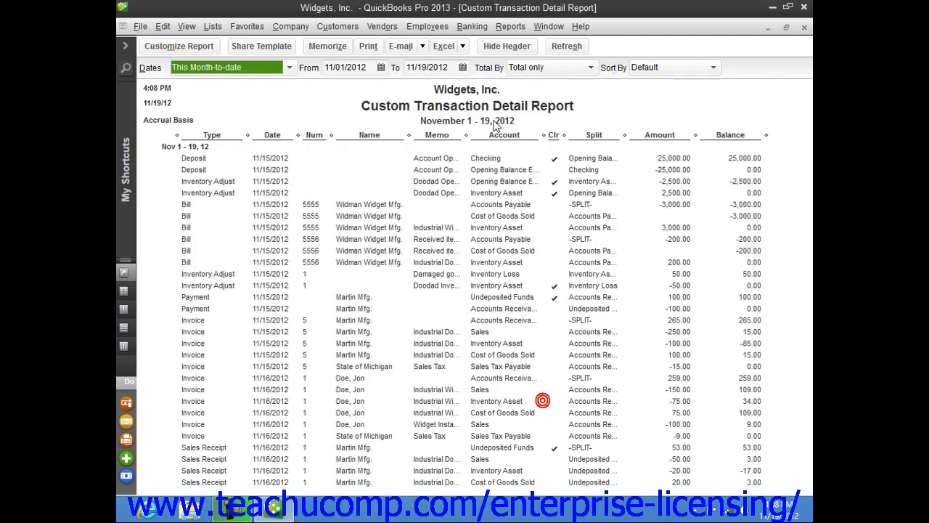
- Create a custom Summary report
{"action": "left_click", "coordinate": [512, 30]}
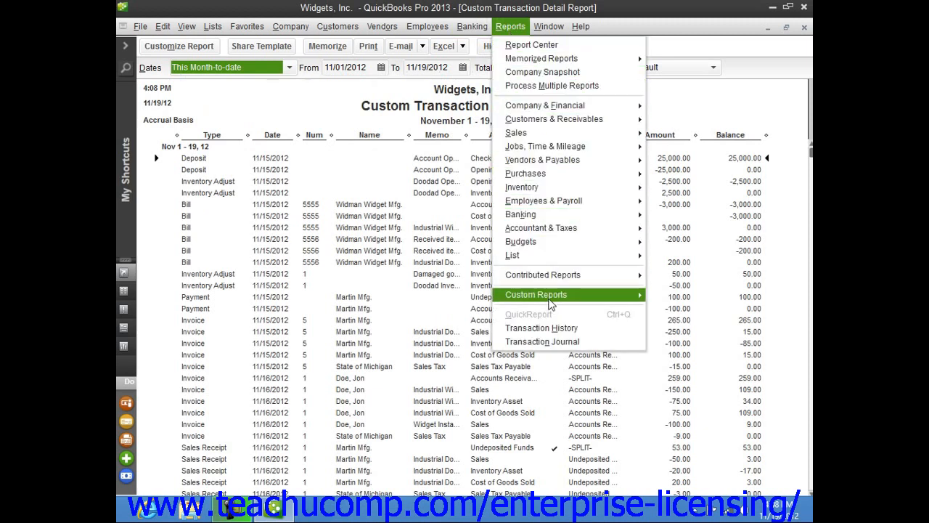
{"action": "mouse_move", "coordinate": [630, 290]}
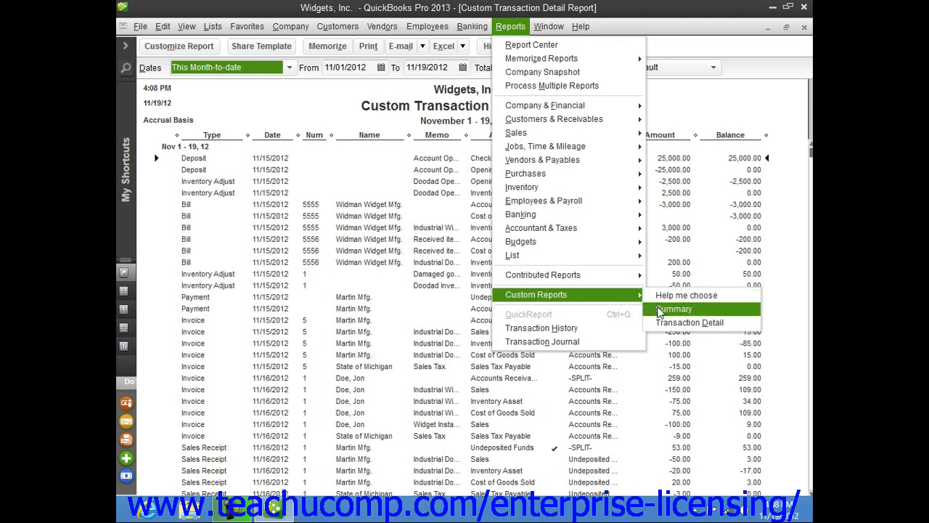
{"action": "left_click", "coordinate": [660, 311]}
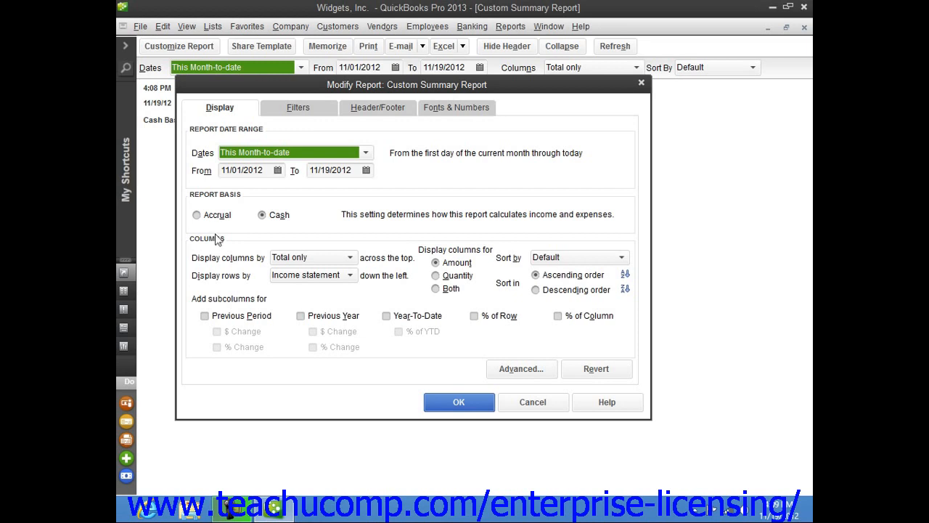
- Examine the choices for displaying the summary report's columns across the top and its rows down the left
{"action": "left_click", "coordinate": [349, 258]}
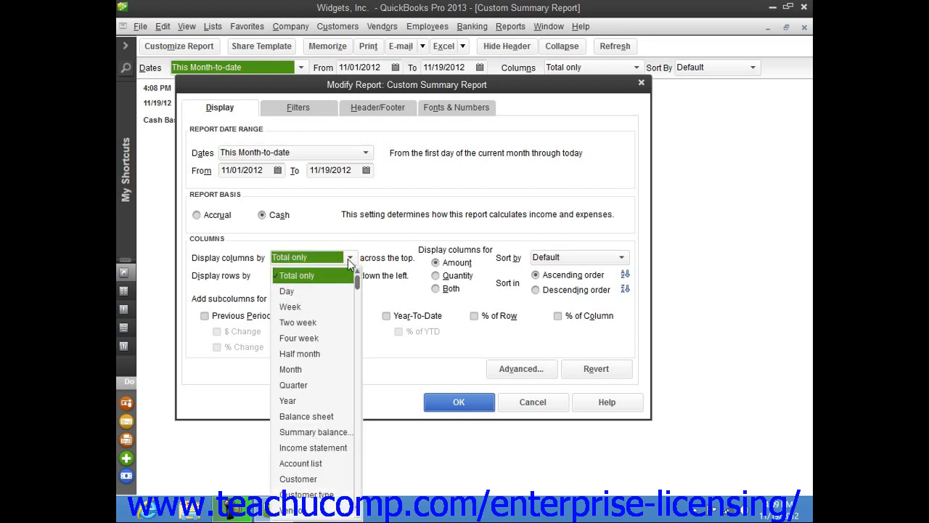
{"action": "left_click", "coordinate": [349, 260]}
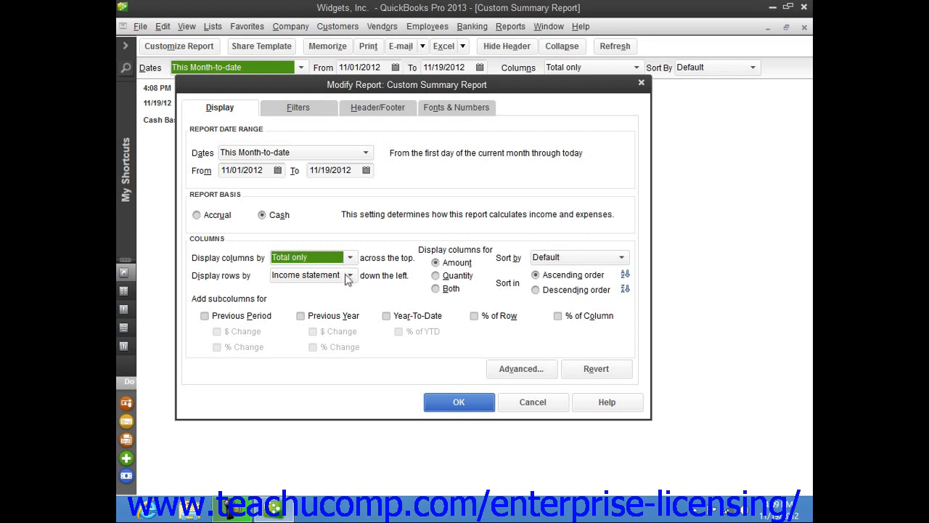
{"action": "left_click", "coordinate": [349, 277]}
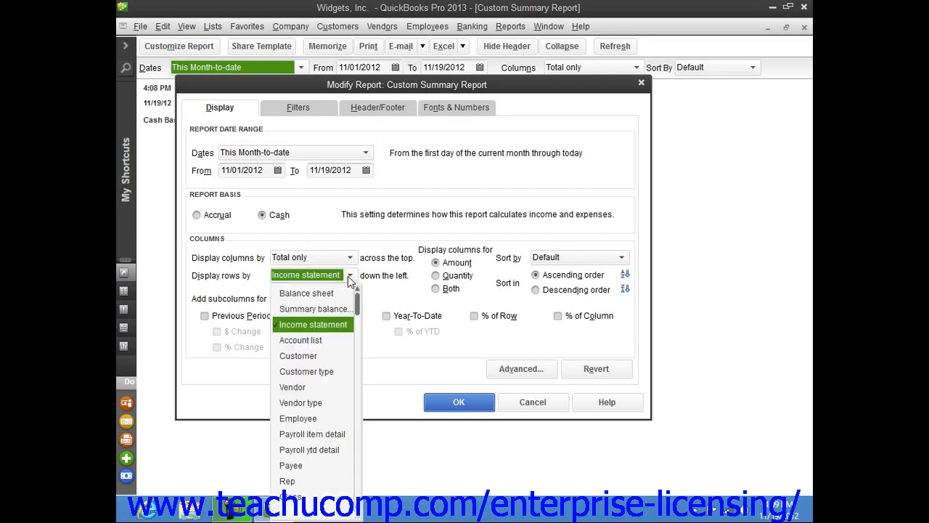
{"action": "left_click", "coordinate": [350, 279]}
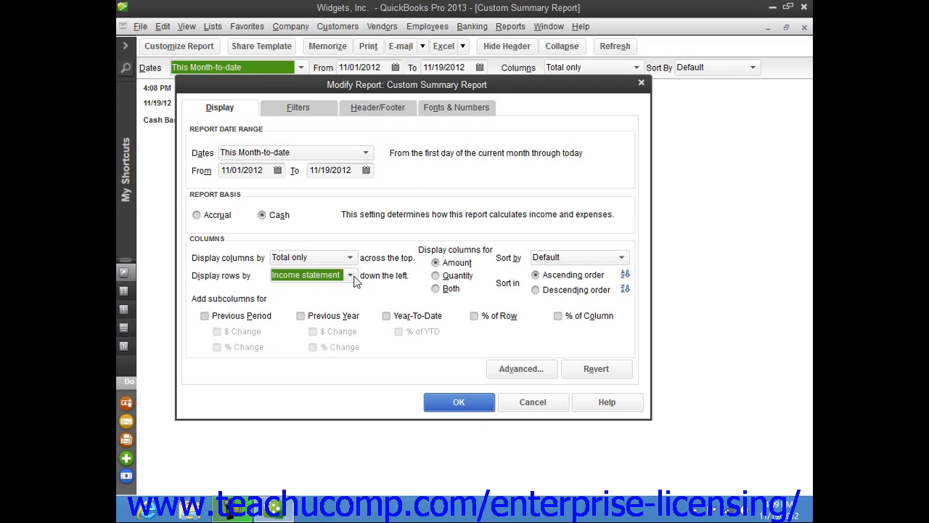
- Display the summary report's columns for both amount and quantity, and view the Sort by choices, keeping Default
{"action": "left_click", "coordinate": [436, 289]}
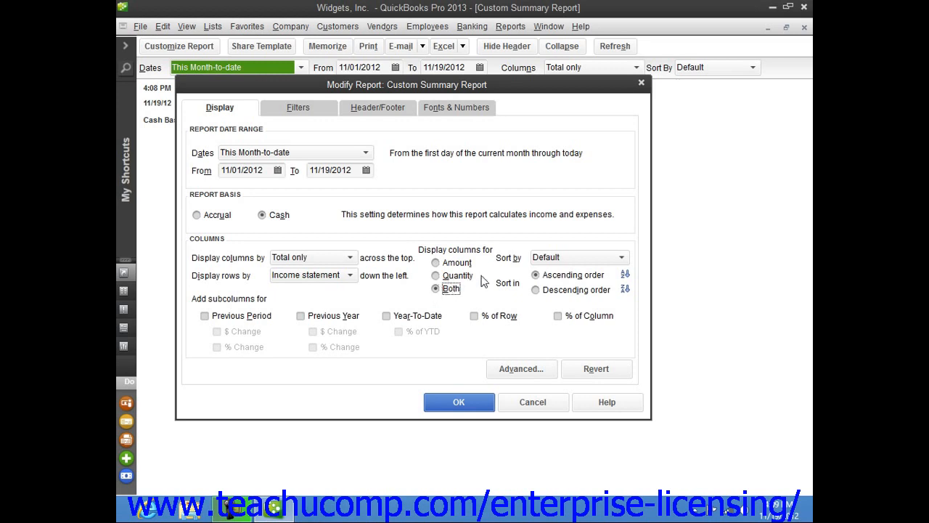
{"action": "left_click", "coordinate": [604, 260]}
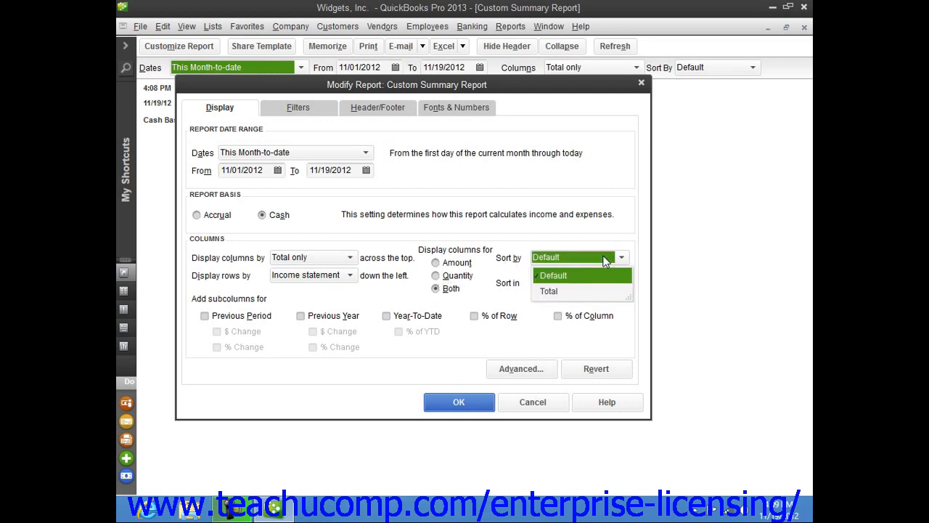
{"action": "left_click", "coordinate": [605, 260]}
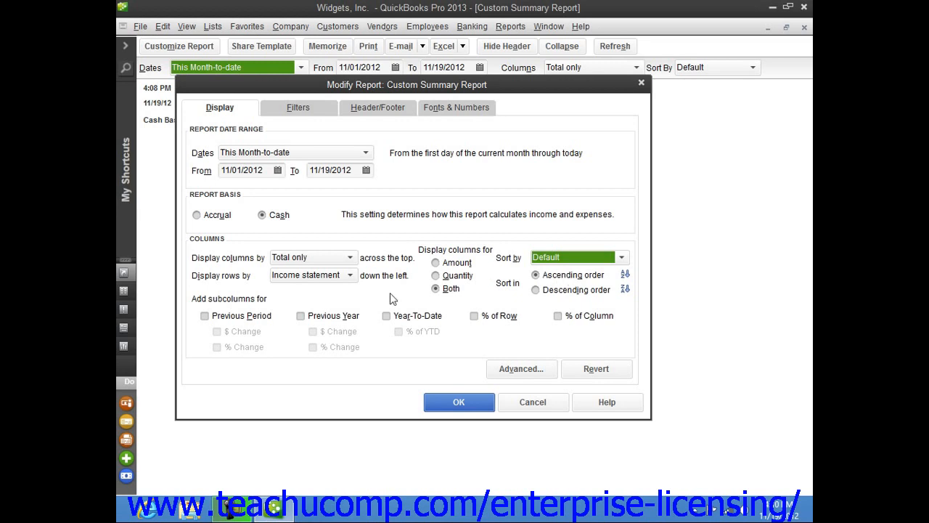
- Add Previous Period subcolumns with $ Change and % Change, and view the advanced options without changing them
{"action": "left_click", "coordinate": [254, 317]}
{"action": "left_click", "coordinate": [246, 331]}
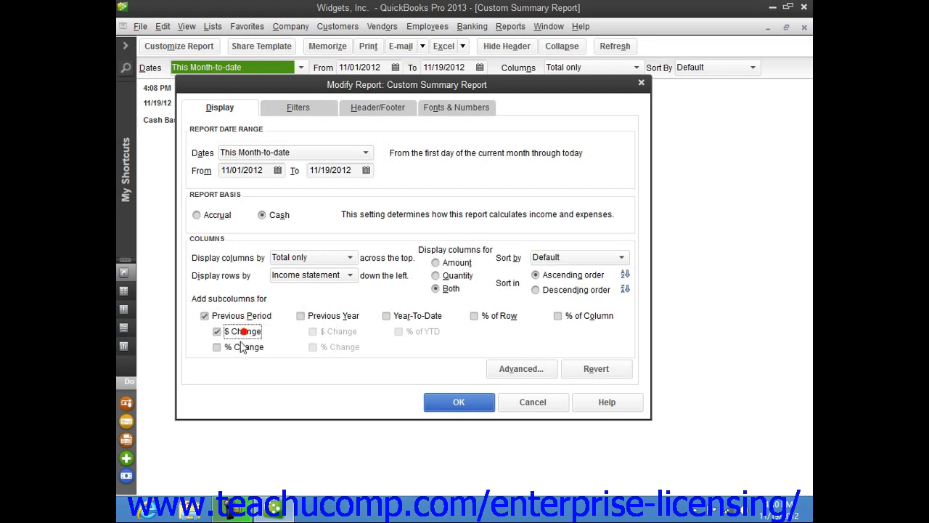
{"action": "left_click", "coordinate": [242, 347]}
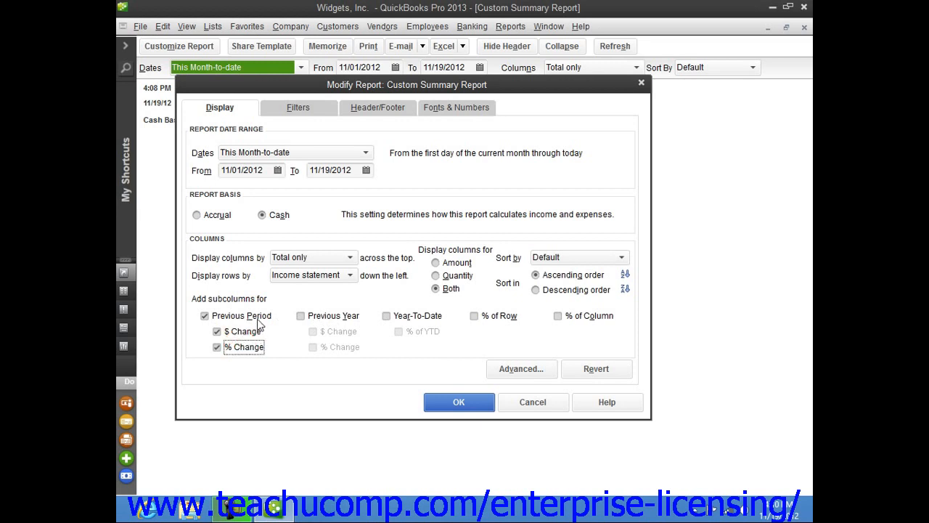
{"action": "left_click", "coordinate": [509, 369]}
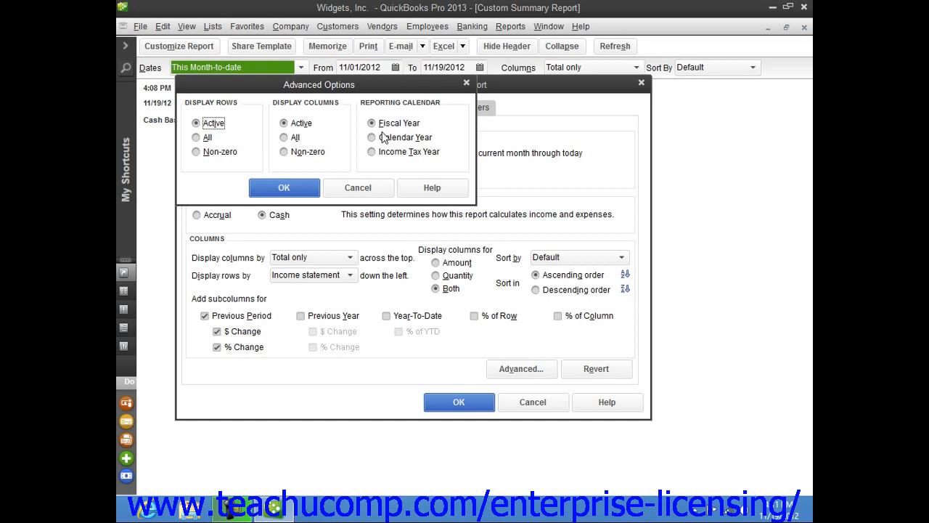
{"action": "left_click", "coordinate": [363, 188]}
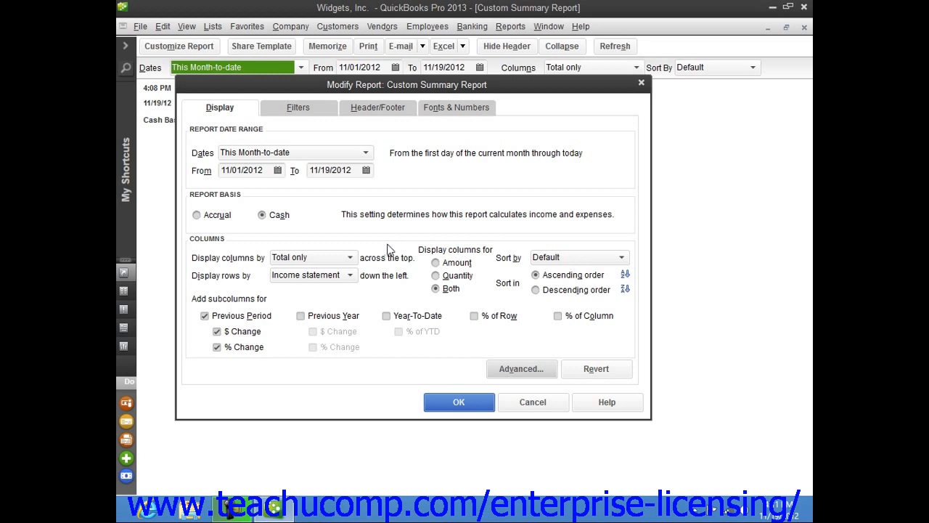
- Set the summary report's Account filter to All ordinary income/expense
{"action": "left_click", "coordinate": [307, 113]}
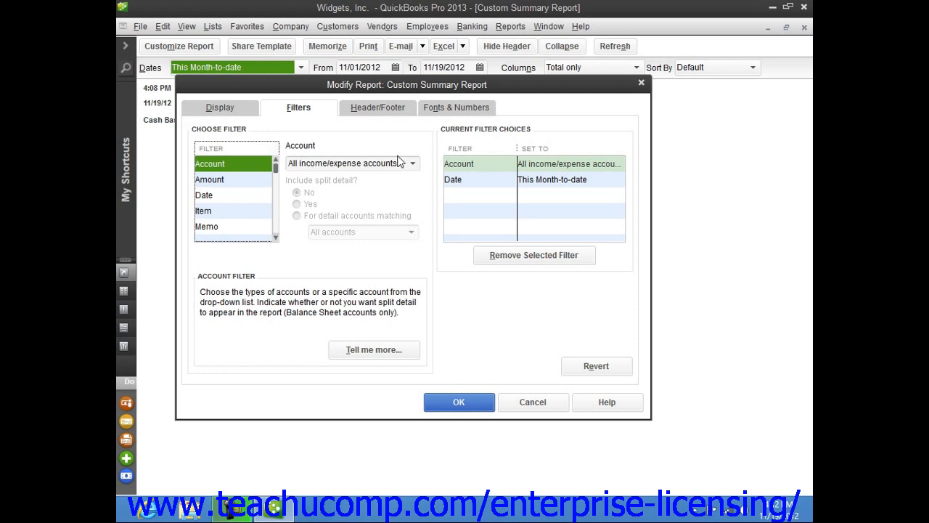
{"action": "left_click", "coordinate": [462, 181]}
{"action": "left_click", "coordinate": [470, 164]}
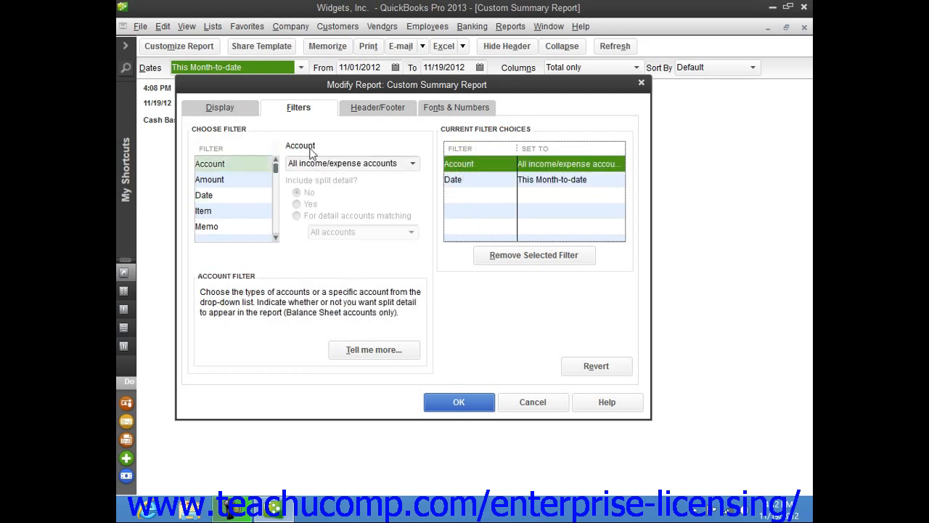
{"action": "left_click", "coordinate": [262, 139]}
{"action": "left_click", "coordinate": [411, 165]}
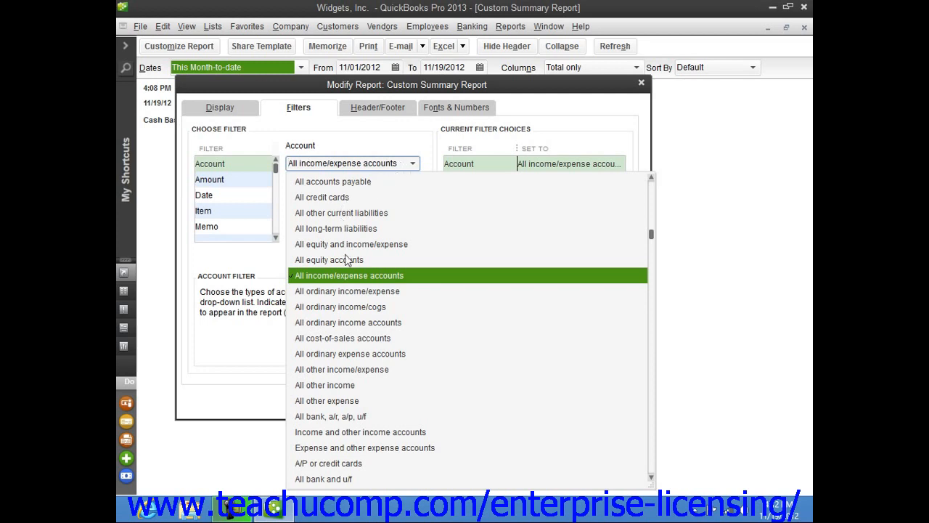
{"action": "left_click", "coordinate": [375, 294]}
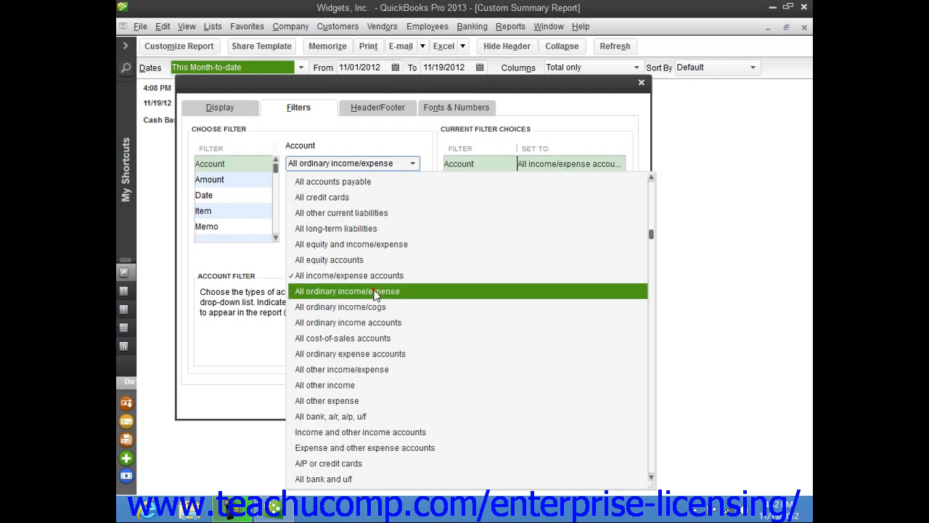
{"action": "left_click", "coordinate": [375, 293]}
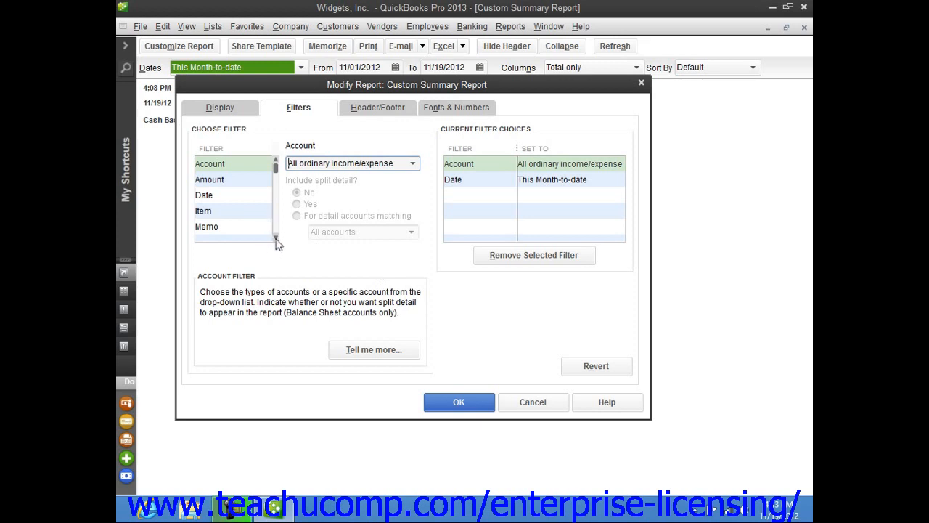
- Add an Item filter set to All services and view the help article on filtering reports by item
{"action": "left_click", "coordinate": [262, 216]}
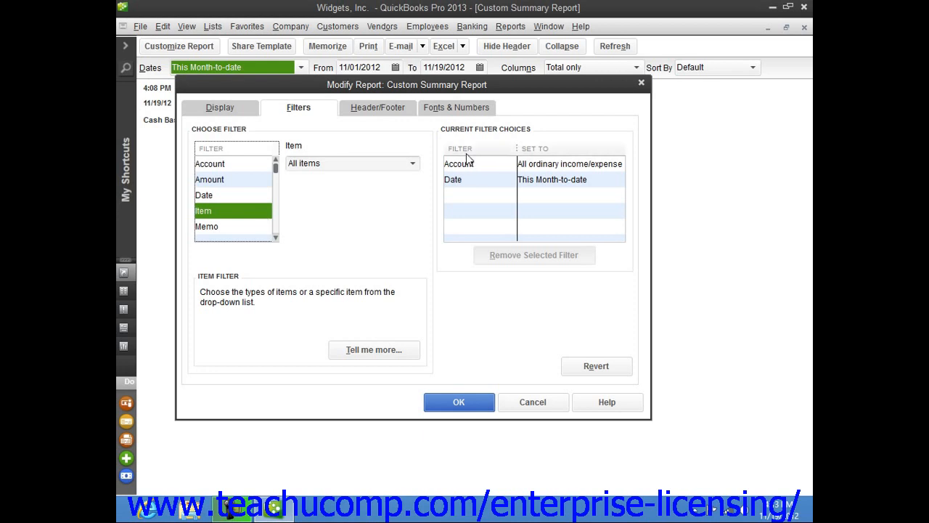
{"action": "left_click", "coordinate": [411, 163]}
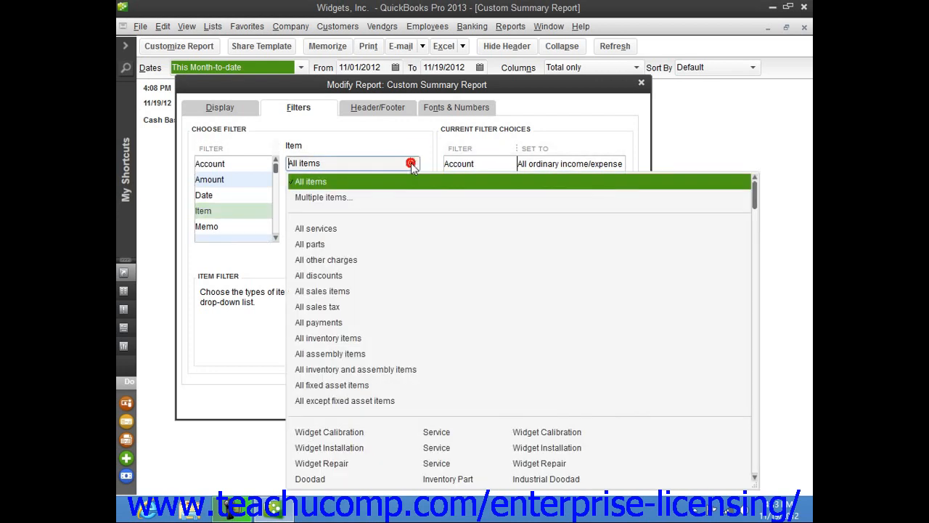
{"action": "left_click", "coordinate": [328, 233]}
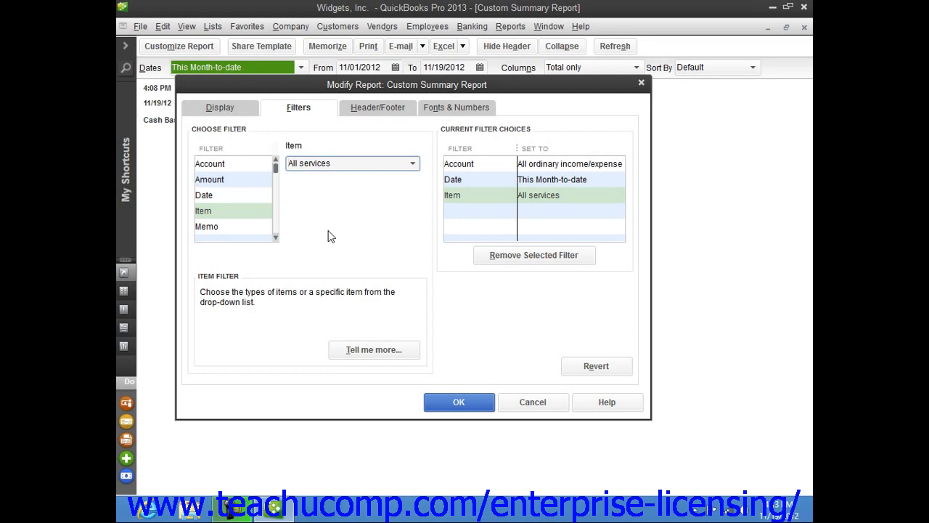
{"action": "left_click", "coordinate": [410, 355]}
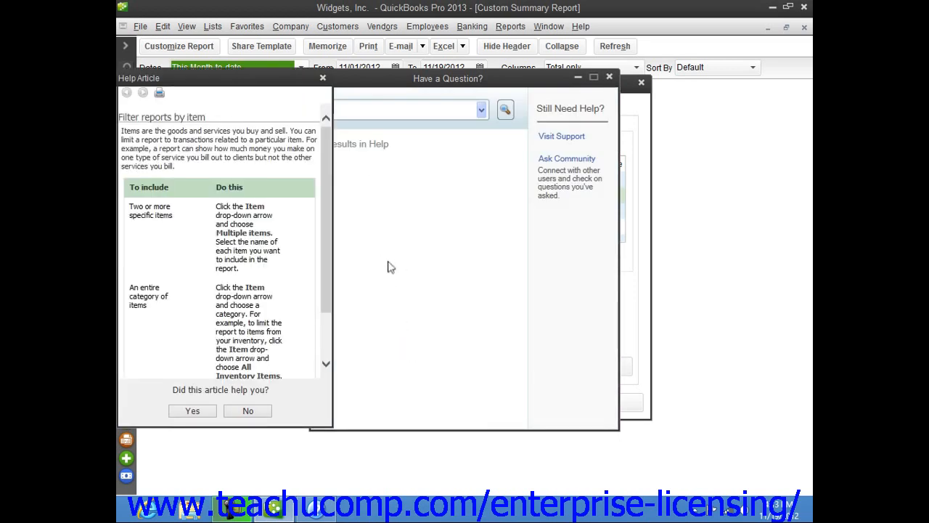
{"action": "left_click", "coordinate": [322, 77]}
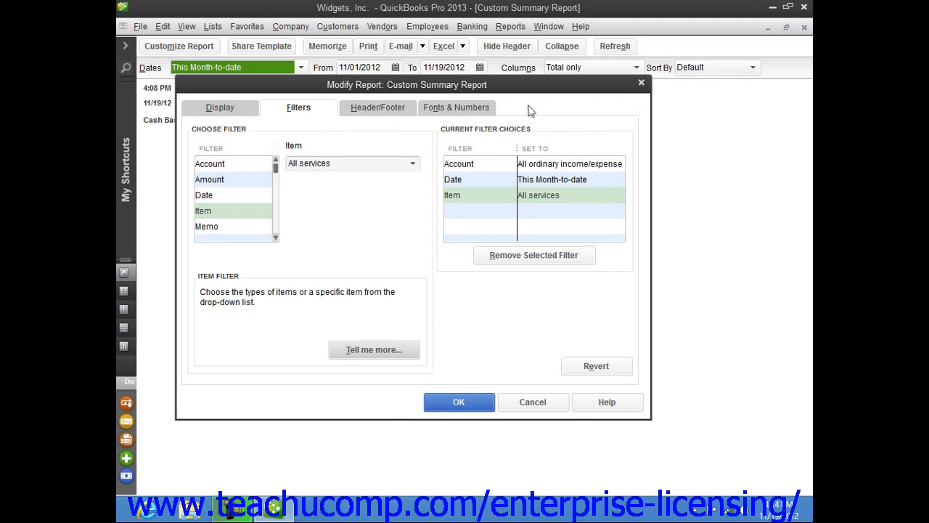
- Remove the Item filter from the report's current filter choices
{"action": "left_click", "coordinate": [511, 132]}
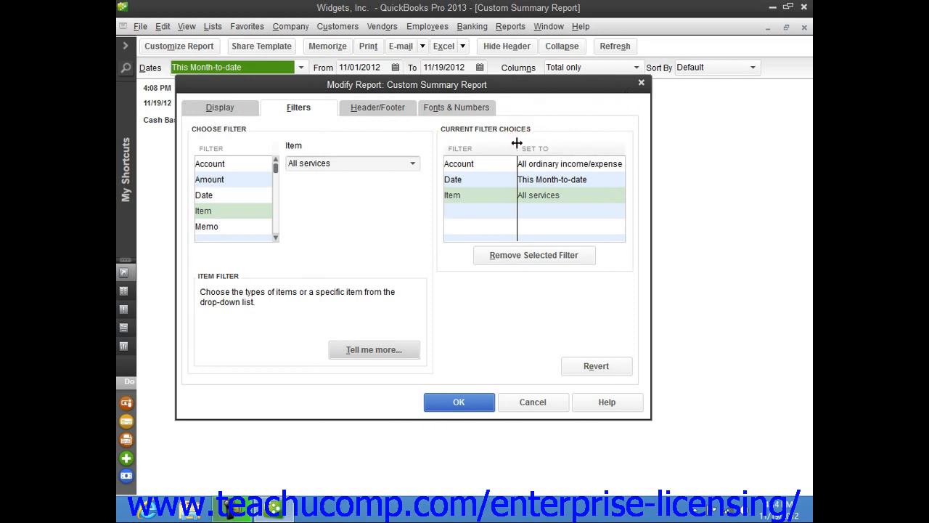
{"action": "left_click", "coordinate": [474, 196]}
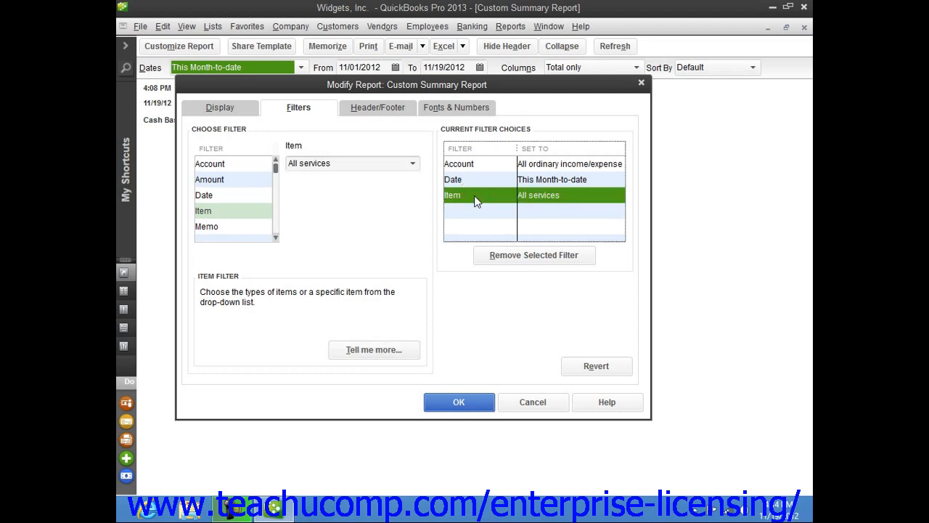
{"action": "left_click", "coordinate": [501, 258]}
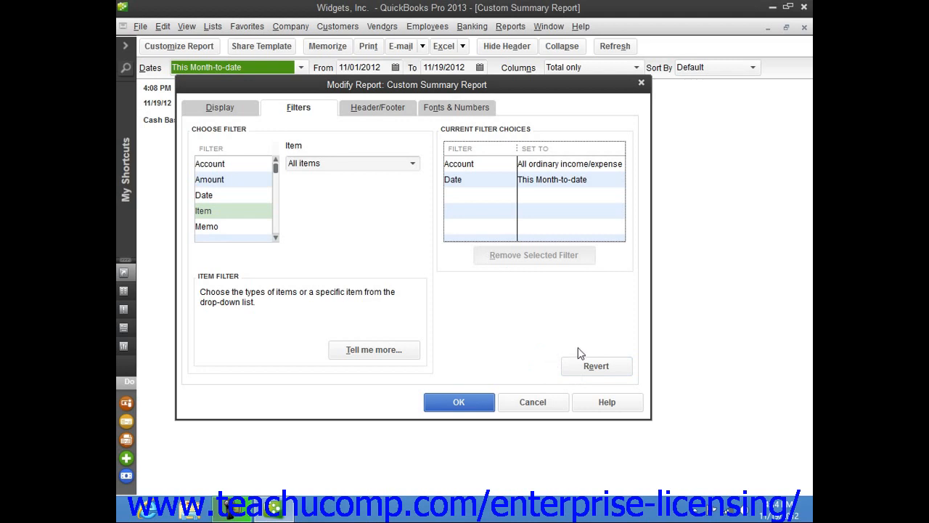
- Examine the report's header and footer settings and the page layout alignment choices, keeping Standard alignment
{"action": "left_click", "coordinate": [394, 110]}
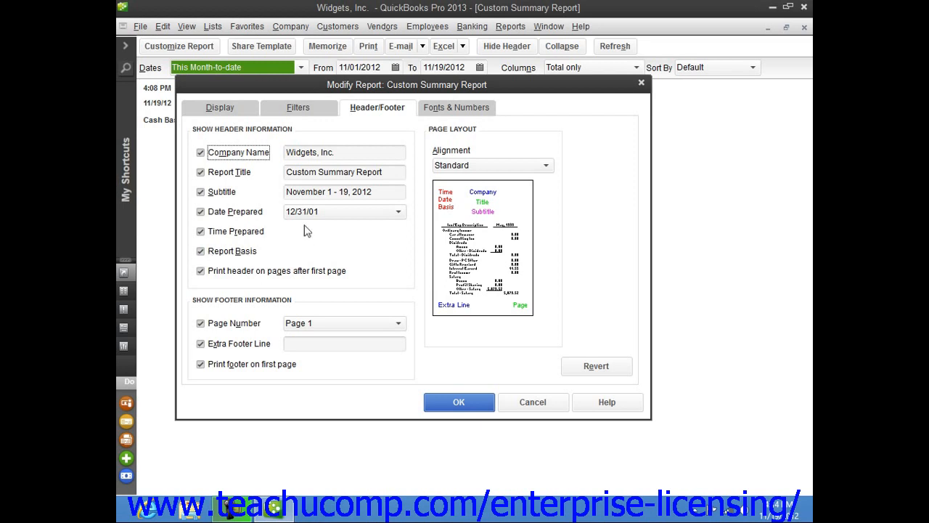
{"action": "left_click", "coordinate": [342, 151]}
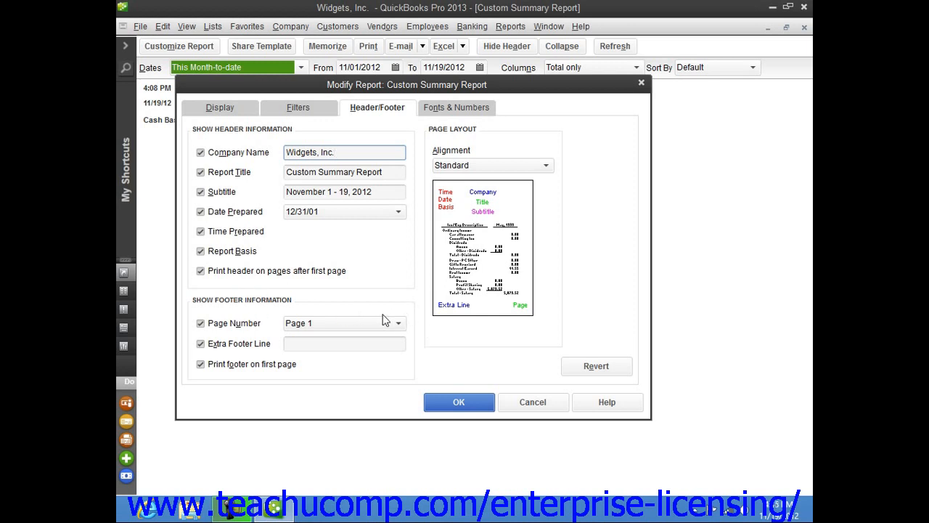
{"action": "left_click", "coordinate": [548, 170]}
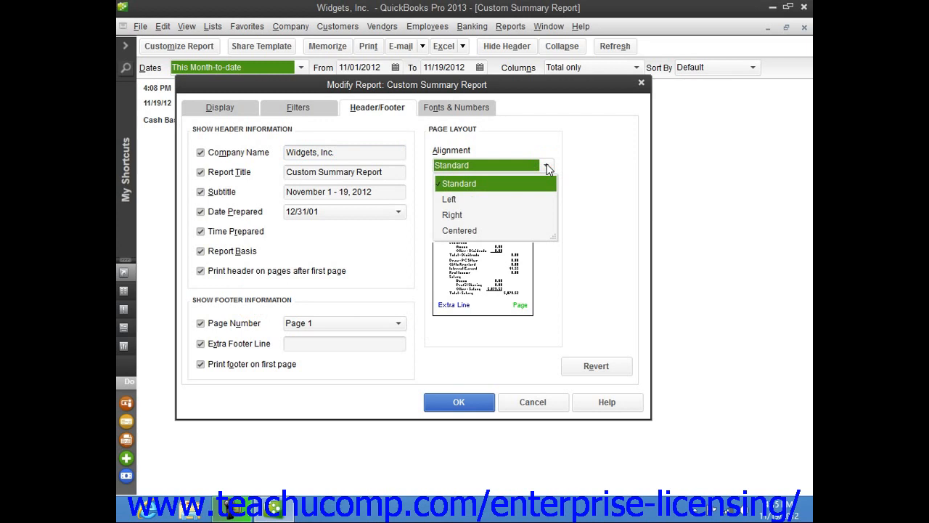
{"action": "left_click", "coordinate": [548, 169]}
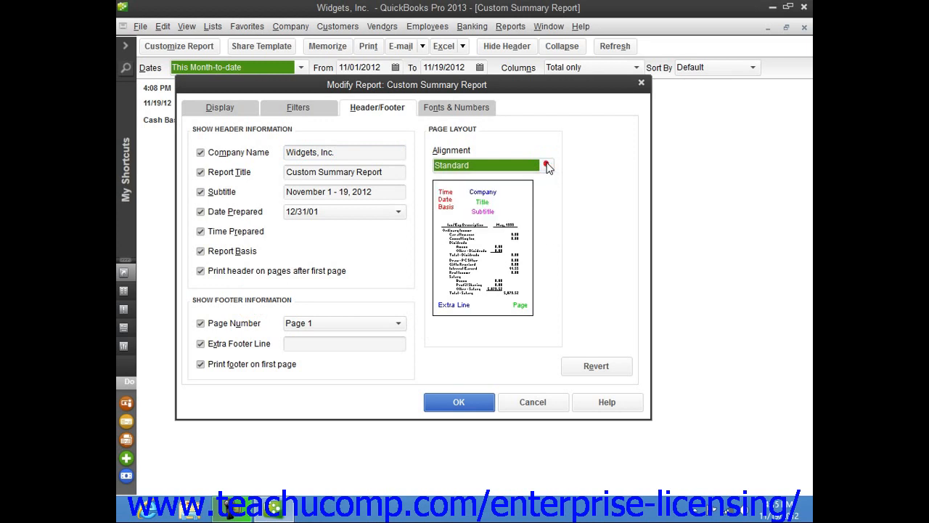
- Change the Company Name font color to Red without changing related fonts, and apply the modifications to the summary report
{"action": "left_click", "coordinate": [479, 110]}
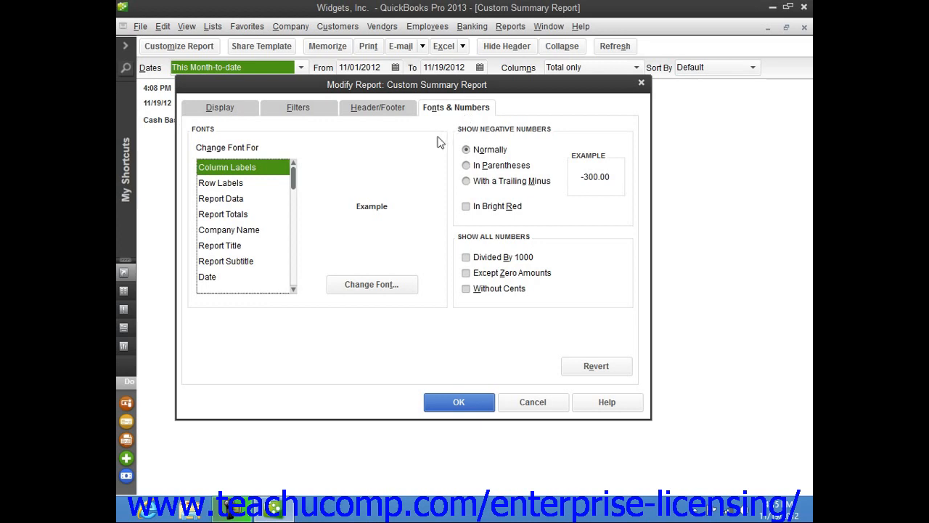
{"action": "left_click", "coordinate": [238, 186]}
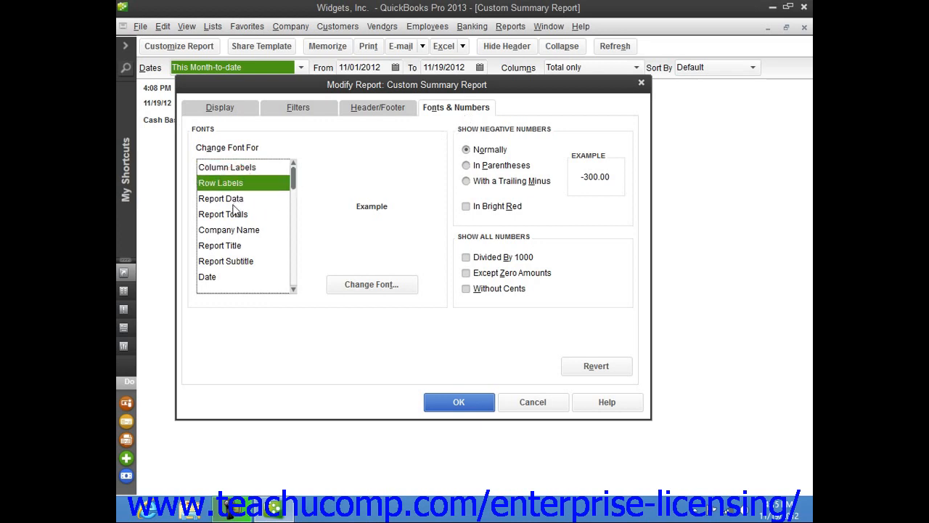
{"action": "left_click", "coordinate": [238, 199]}
{"action": "left_click", "coordinate": [246, 230]}
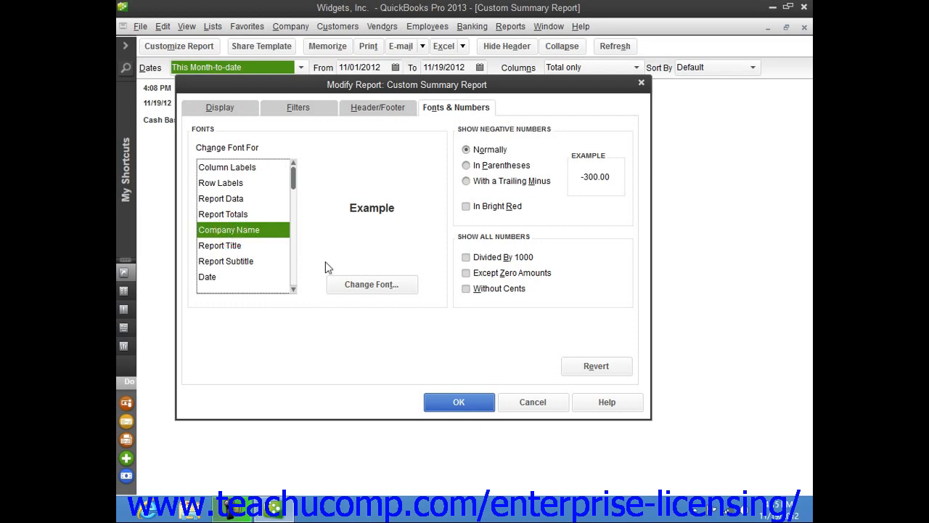
{"action": "left_click", "coordinate": [361, 284]}
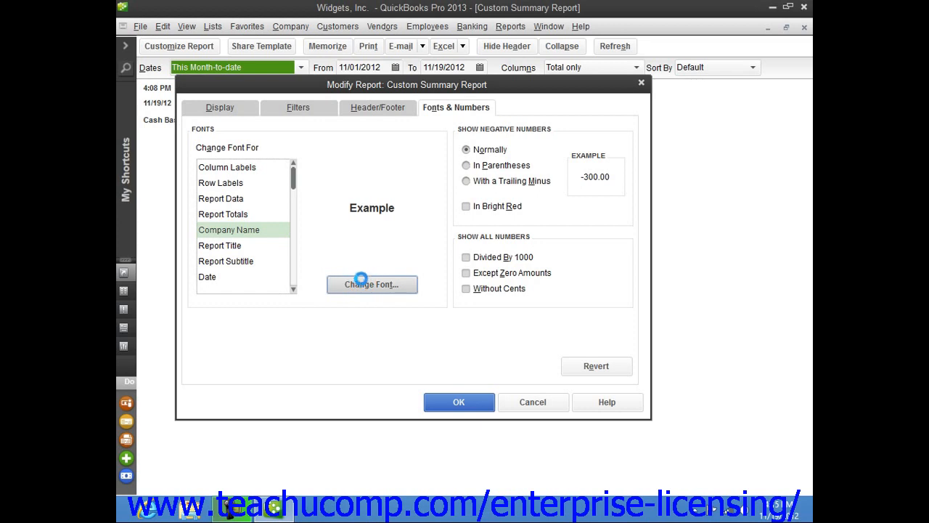
{"action": "left_click", "coordinate": [365, 285]}
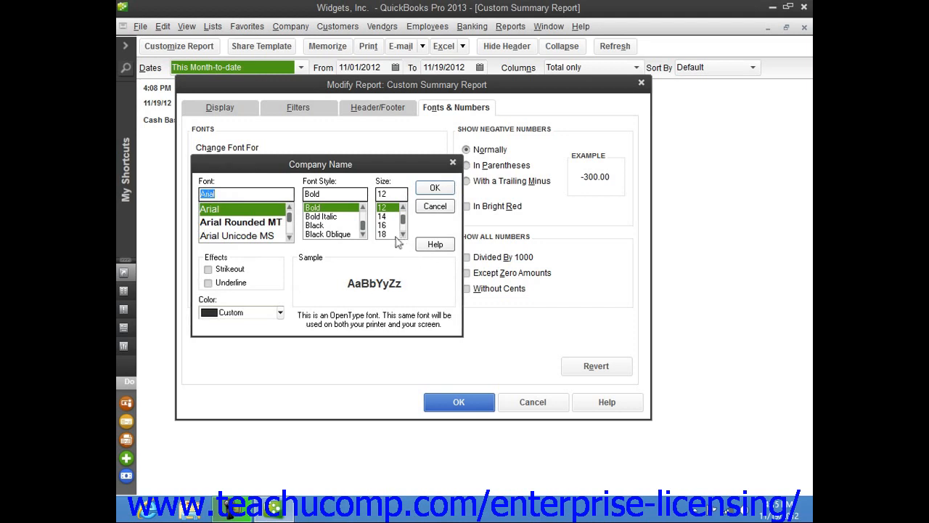
{"action": "left_click", "coordinate": [279, 312]}
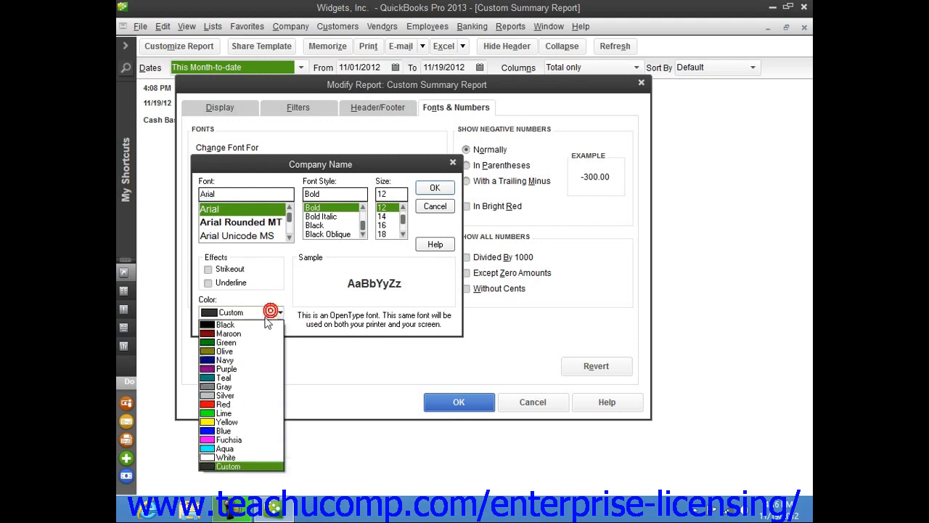
{"action": "left_click", "coordinate": [247, 406]}
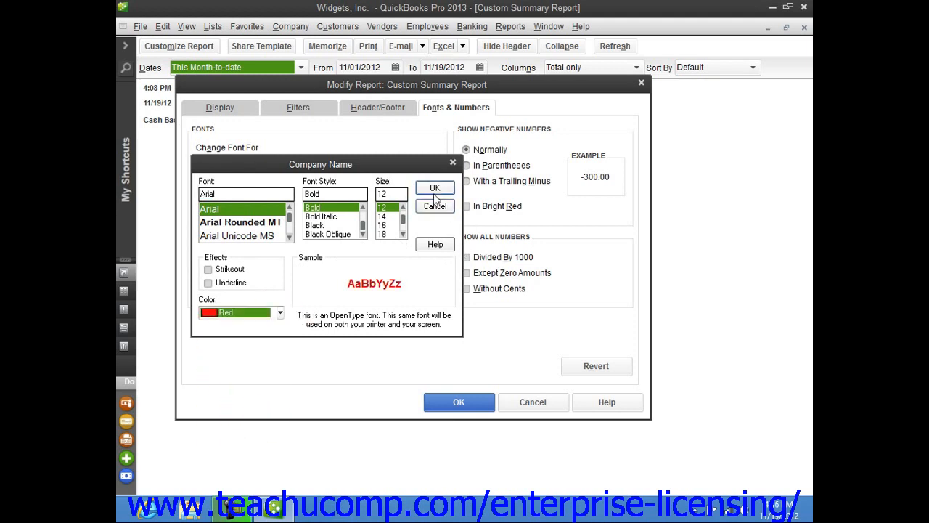
{"action": "left_click", "coordinate": [434, 188]}
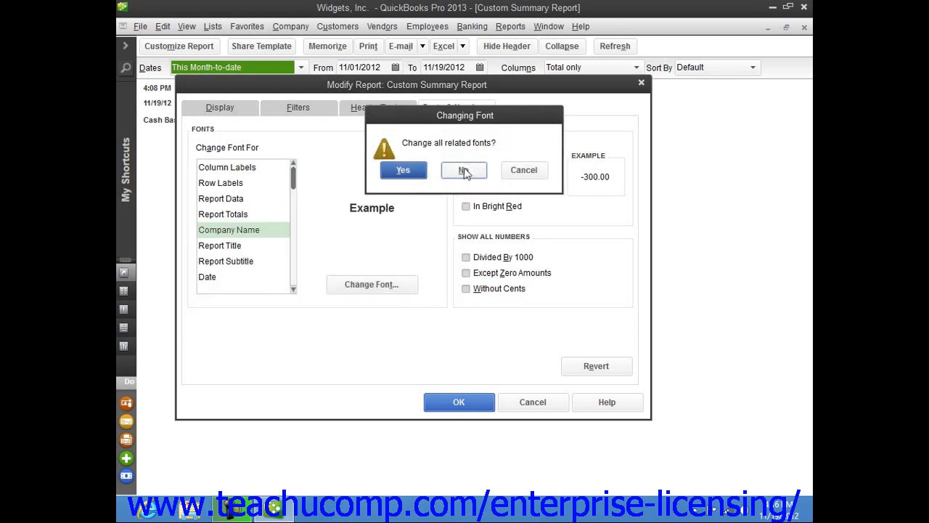
{"action": "left_click", "coordinate": [464, 171]}
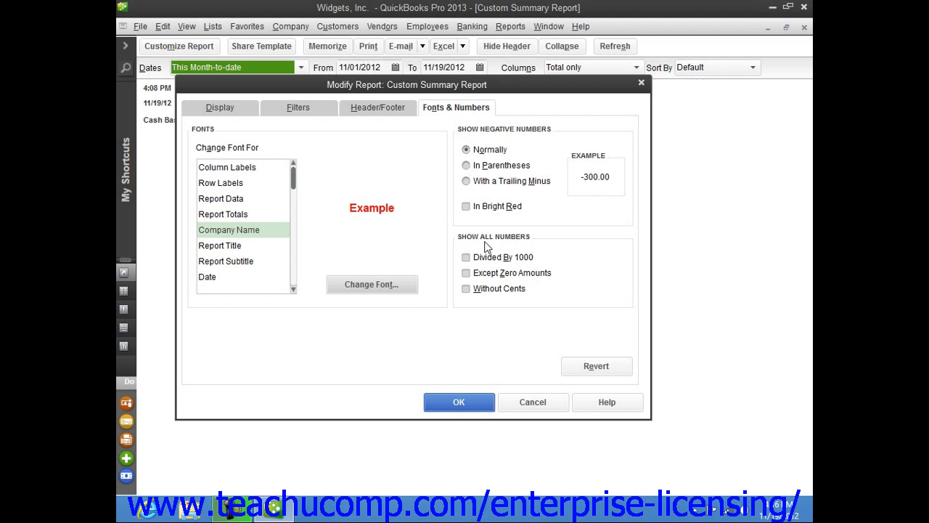
{"action": "left_click", "coordinate": [460, 403]}
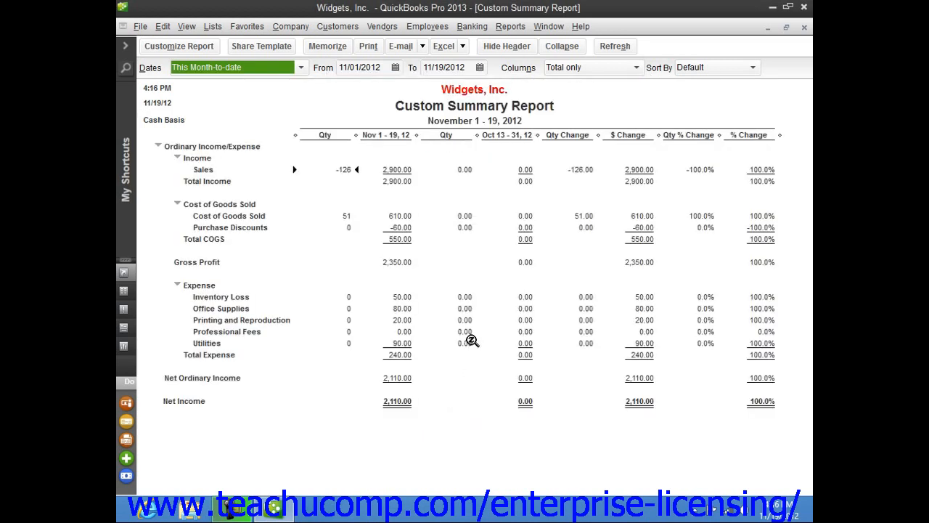